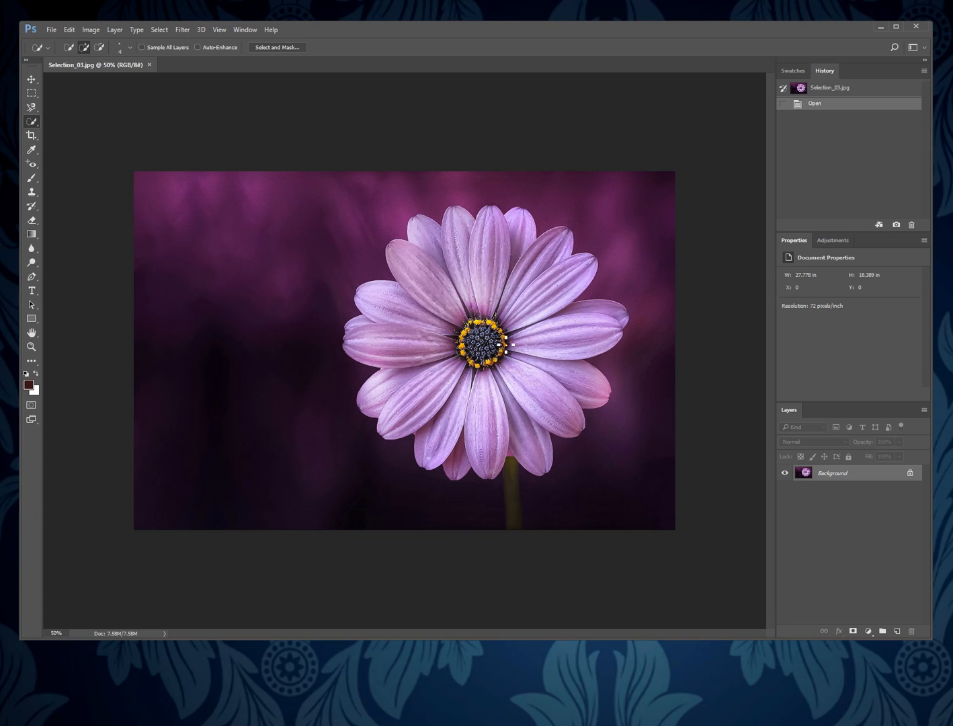
Select the whole flower, including its petals and centre, with the Quick Selection tool.
{"action": "right_click", "coordinate": [31, 121]}
{"action": "left_click", "coordinate": [95, 119]}
{"action": "mouse_move", "coordinate": [431, 240]}
{"action": "left_mouse_down"}
{"action": "mouse_move", "coordinate": [465, 311]}
{"action": "mouse_move", "coordinate": [428, 341]}
{"action": "mouse_move", "coordinate": [388, 325]}
{"action": "mouse_move", "coordinate": [417, 363]}
{"action": "mouse_move", "coordinate": [402, 386]}
{"action": "mouse_move", "coordinate": [462, 411]}
{"action": "mouse_move", "coordinate": [473, 433]}
{"action": "mouse_move", "coordinate": [460, 445]}
{"action": "mouse_move", "coordinate": [478, 428]}
{"action": "mouse_move", "coordinate": [522, 426]}
{"action": "mouse_move", "coordinate": [524, 400]}
{"action": "mouse_move", "coordinate": [553, 372]}
{"action": "mouse_move", "coordinate": [557, 336]}
{"action": "mouse_move", "coordinate": [529, 297]}
{"action": "mouse_move", "coordinate": [516, 227]}
{"action": "left_mouse_up"}
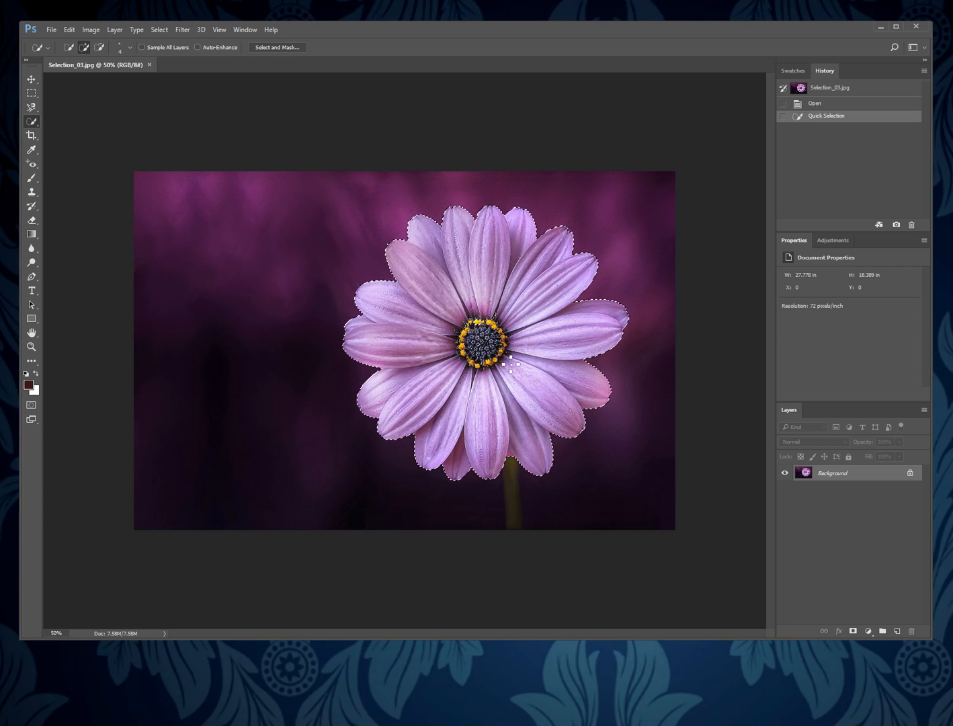
{"action": "left_click_drag", "start_coordinate": [522, 348], "coordinate": [499, 309]}
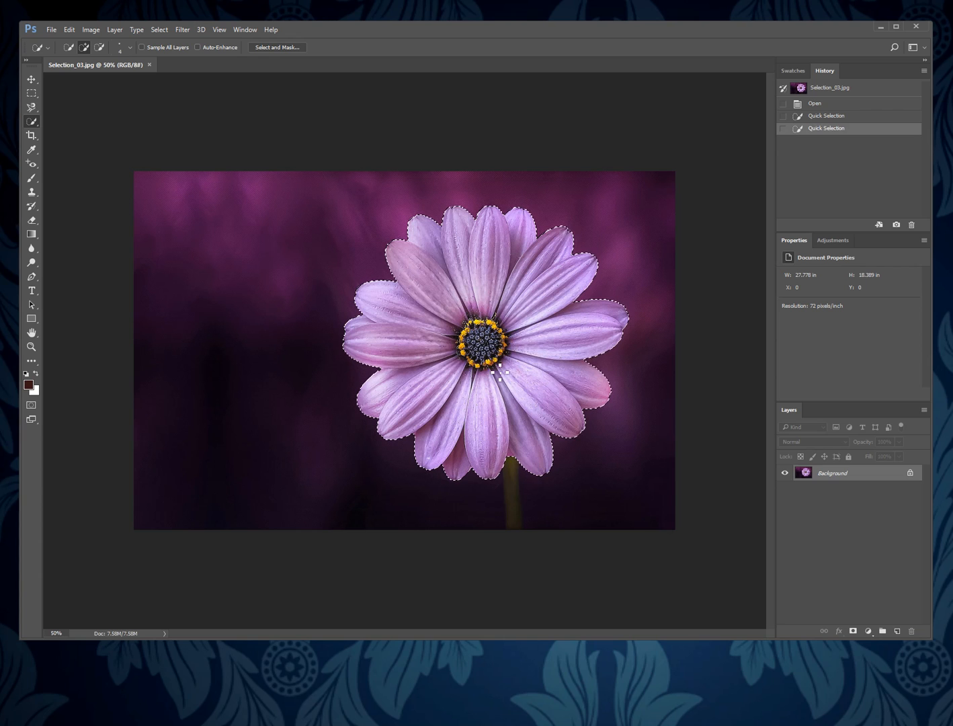
{"action": "left_click_drag", "start_coordinate": [499, 371], "coordinate": [524, 334]}
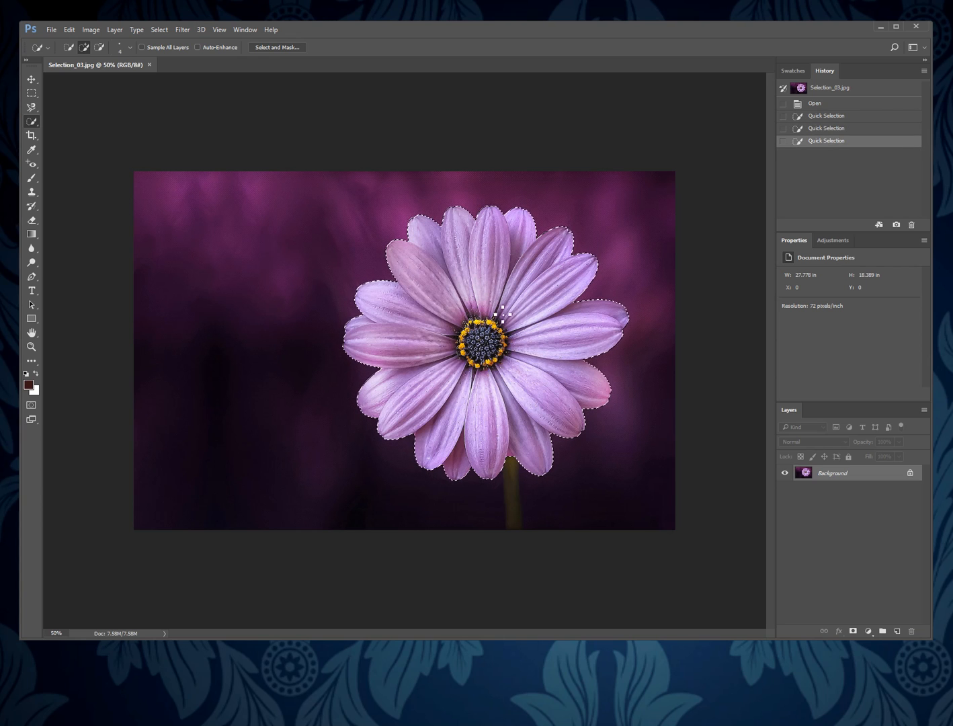
Refine the flower selection in Select and Mask with Smooth 21 and Feather 2.0 px, outputting to a selection.
{"action": "left_click", "coordinate": [284, 45]}
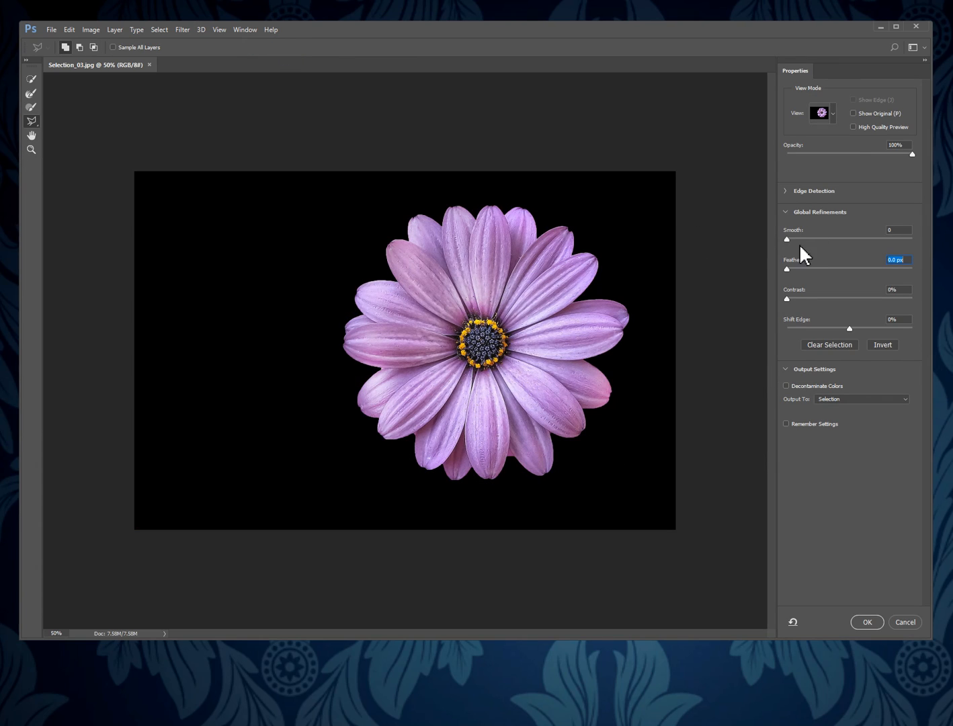
{"action": "left_click_drag", "start_coordinate": [789, 239], "coordinate": [811, 239]}
{"action": "left_click", "coordinate": [788, 269]}
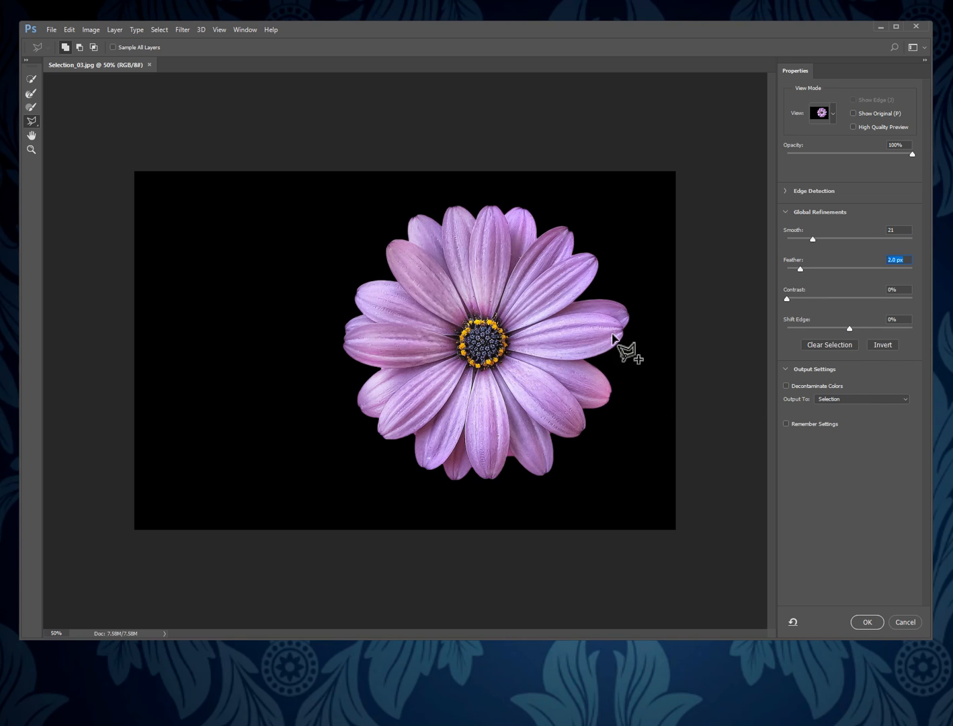
{"action": "left_click", "coordinate": [867, 622]}
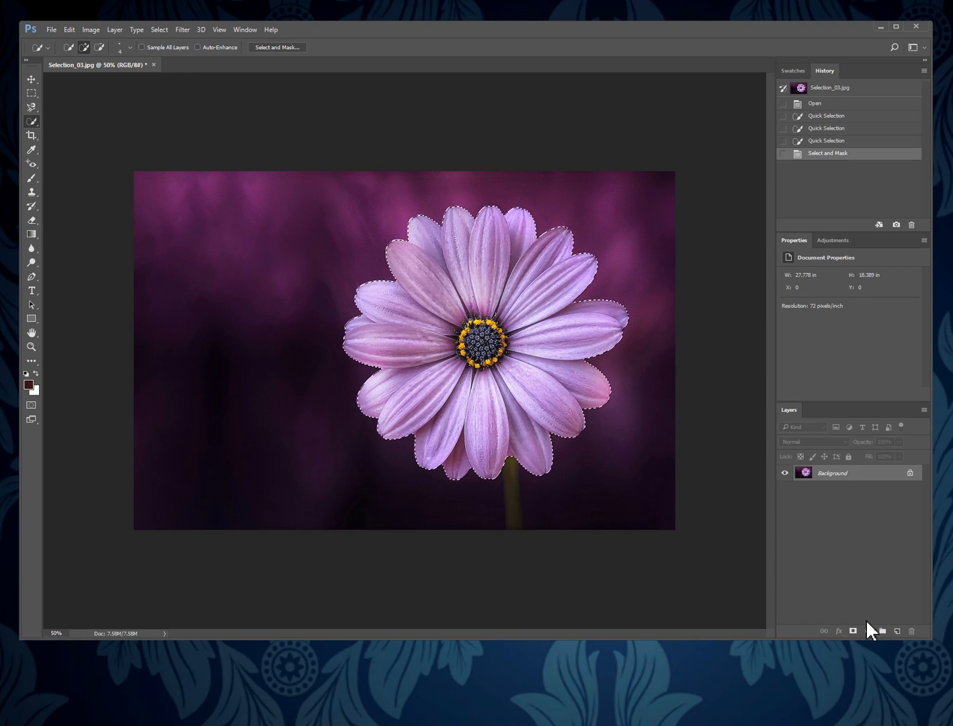
Copy the selected flower onto its own layer and check the cutout by hiding and showing the Background layer.
{"action": "key", "text": "ctrl+j"}
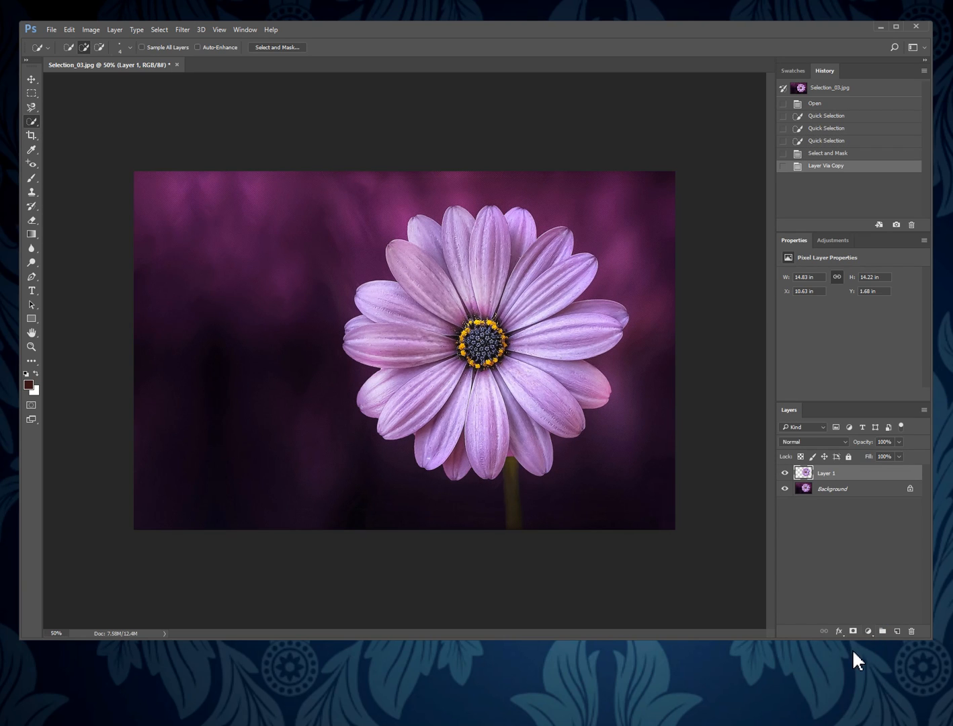
{"action": "left_click", "coordinate": [784, 489]}
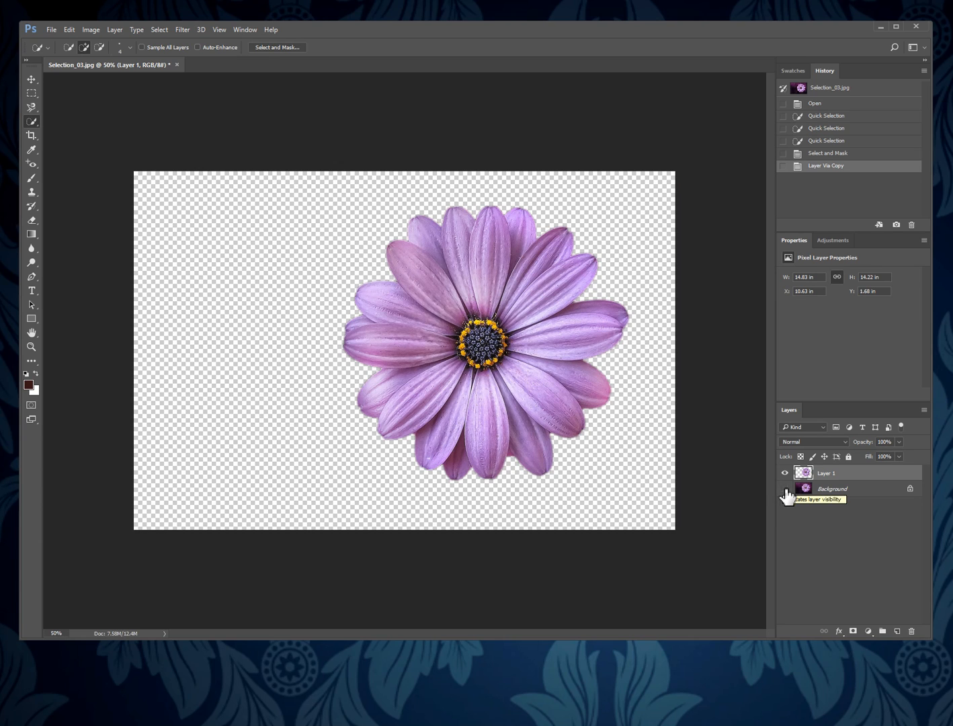
{"action": "left_click", "coordinate": [784, 488]}
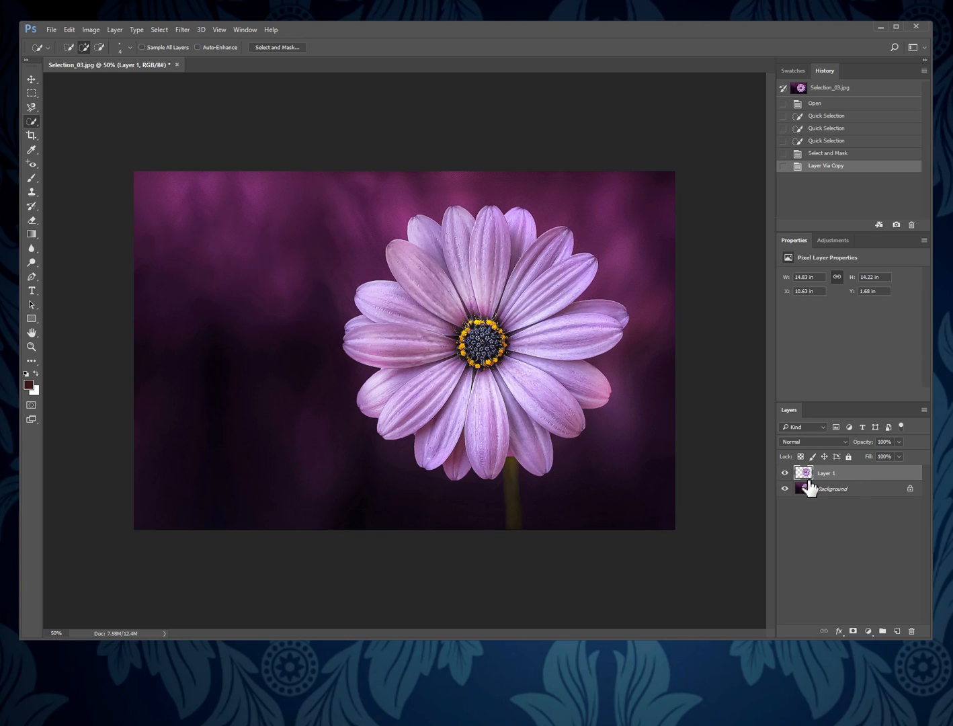
{"action": "left_click", "coordinate": [784, 489]}
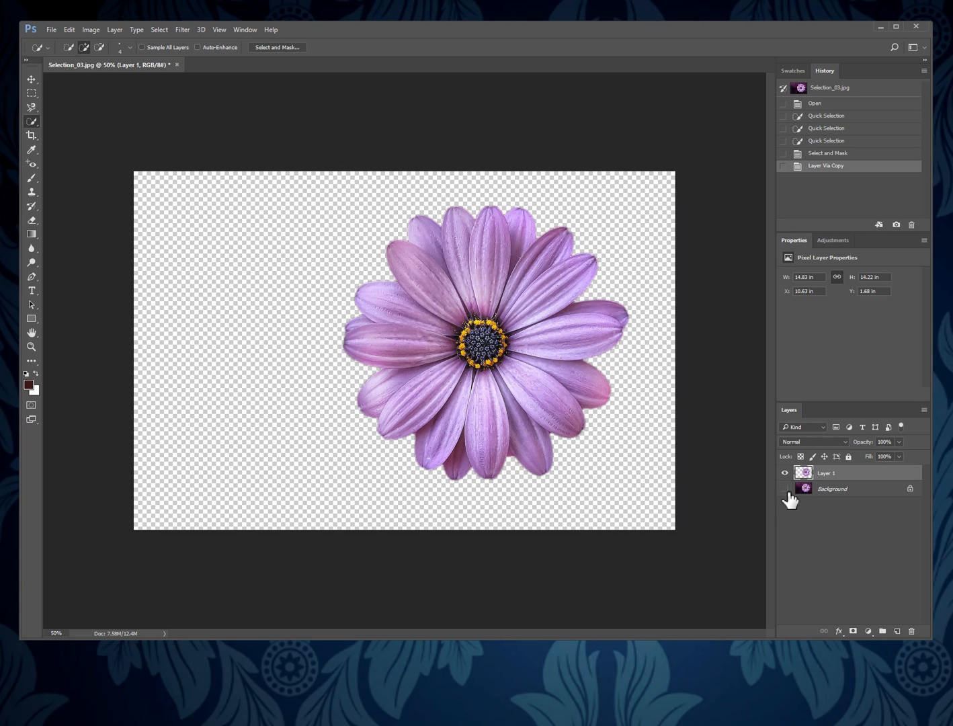
{"action": "left_click", "coordinate": [785, 490]}
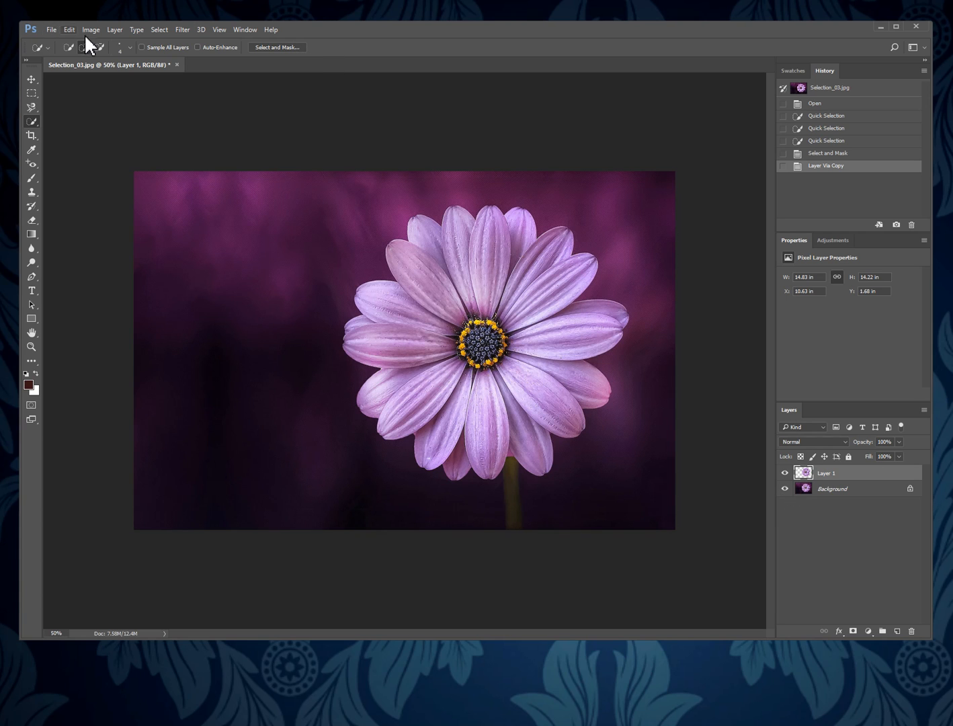
Open the image Selection_background02 from the PHOTOSHOP 03 folder.
{"action": "left_click", "coordinate": [52, 31]}
{"action": "left_click", "coordinate": [65, 58]}
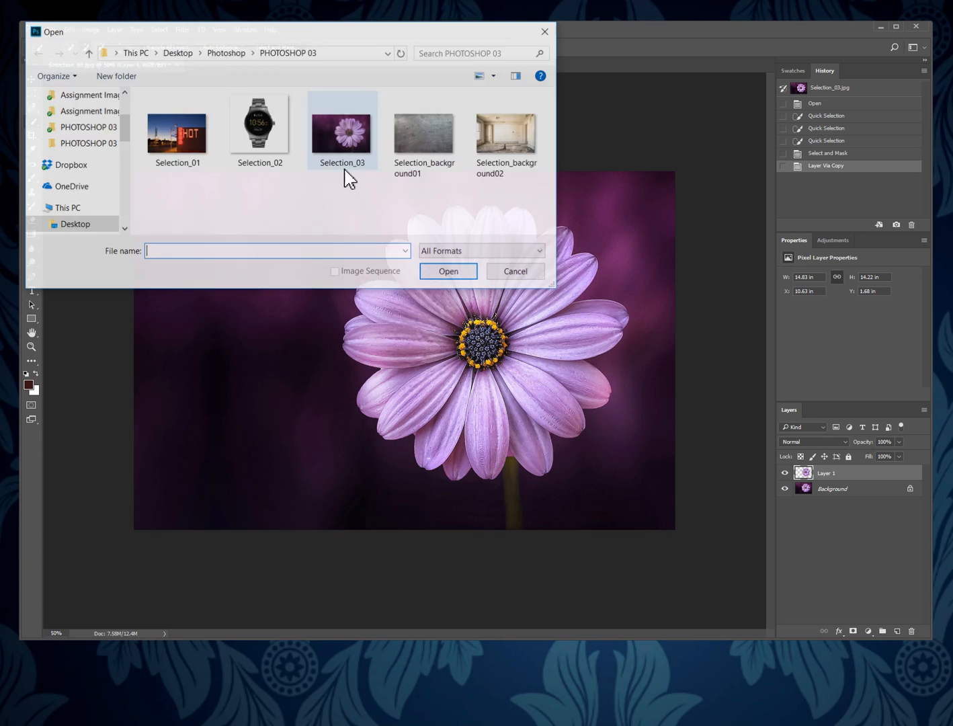
{"action": "left_click", "coordinate": [512, 139]}
{"action": "left_click", "coordinate": [445, 272]}
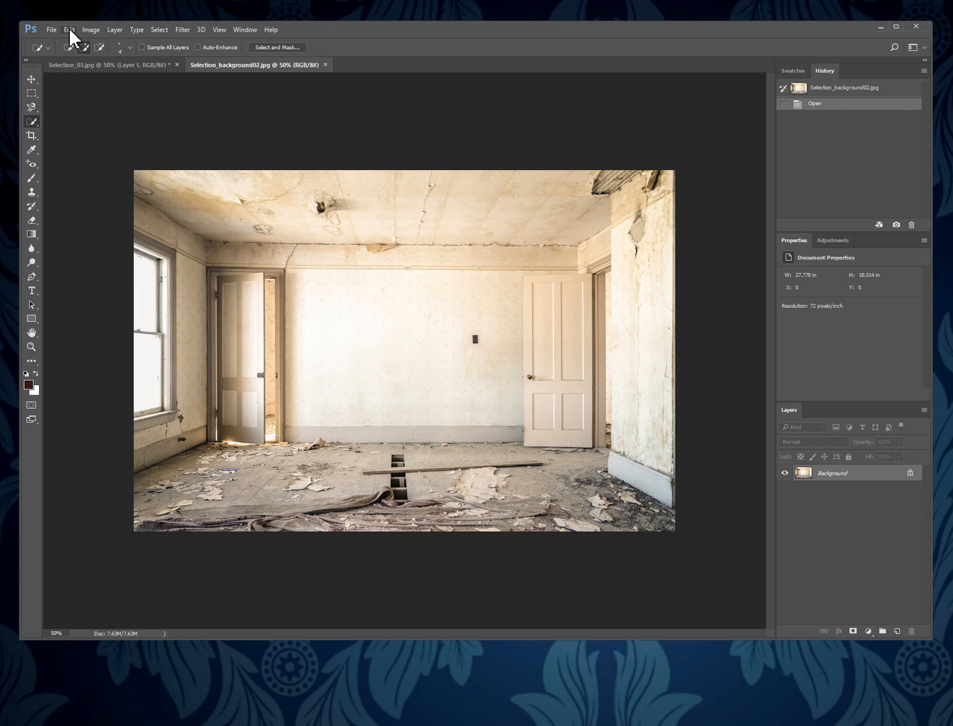
Copy the entire room image to the clipboard and close its document.
{"action": "left_click", "coordinate": [161, 30]}
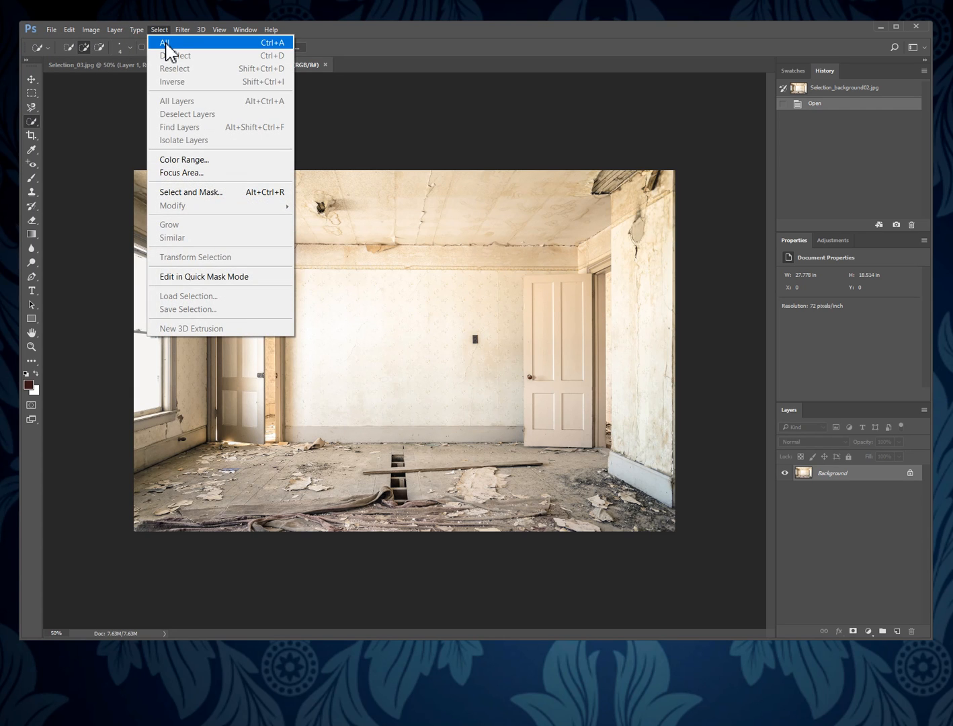
{"action": "left_click", "coordinate": [166, 42]}
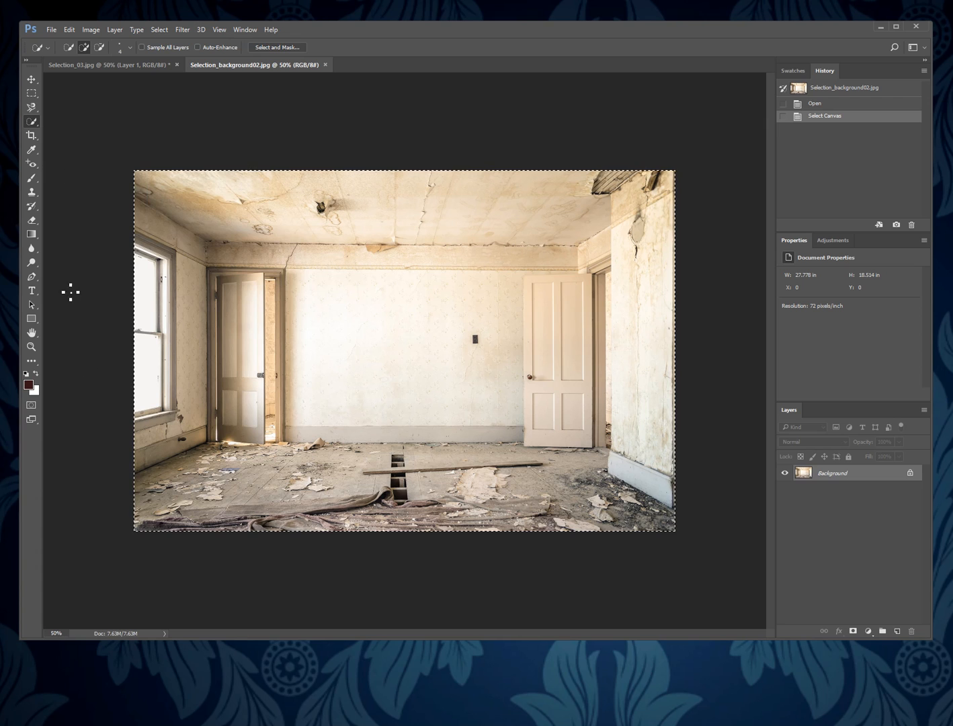
{"action": "left_click", "coordinate": [70, 31]}
{"action": "left_click", "coordinate": [96, 121]}
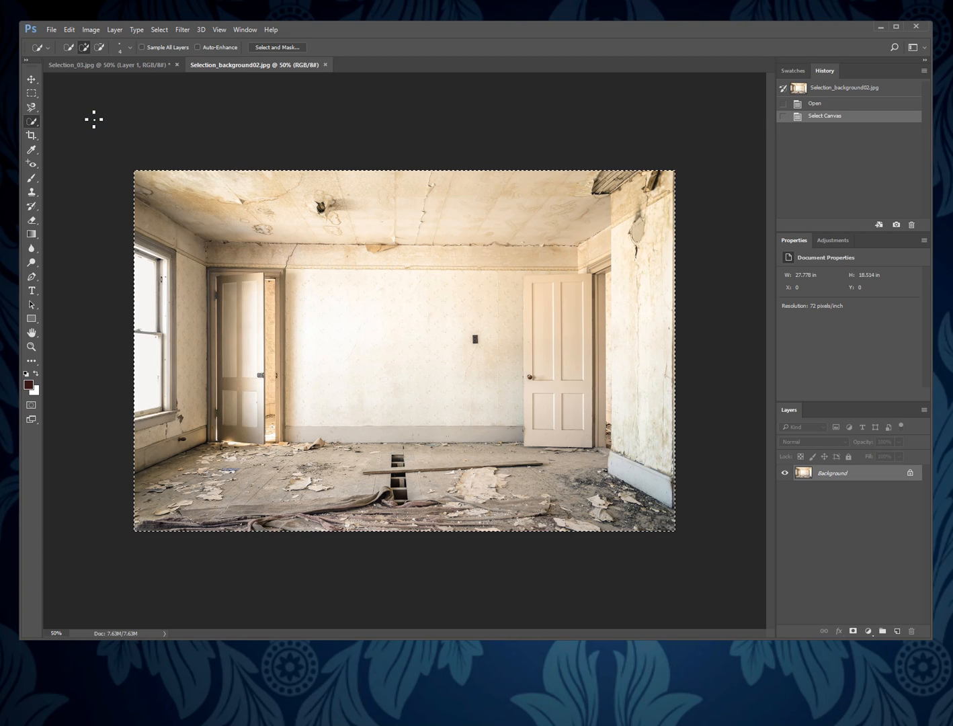
{"action": "left_click", "coordinate": [325, 65]}
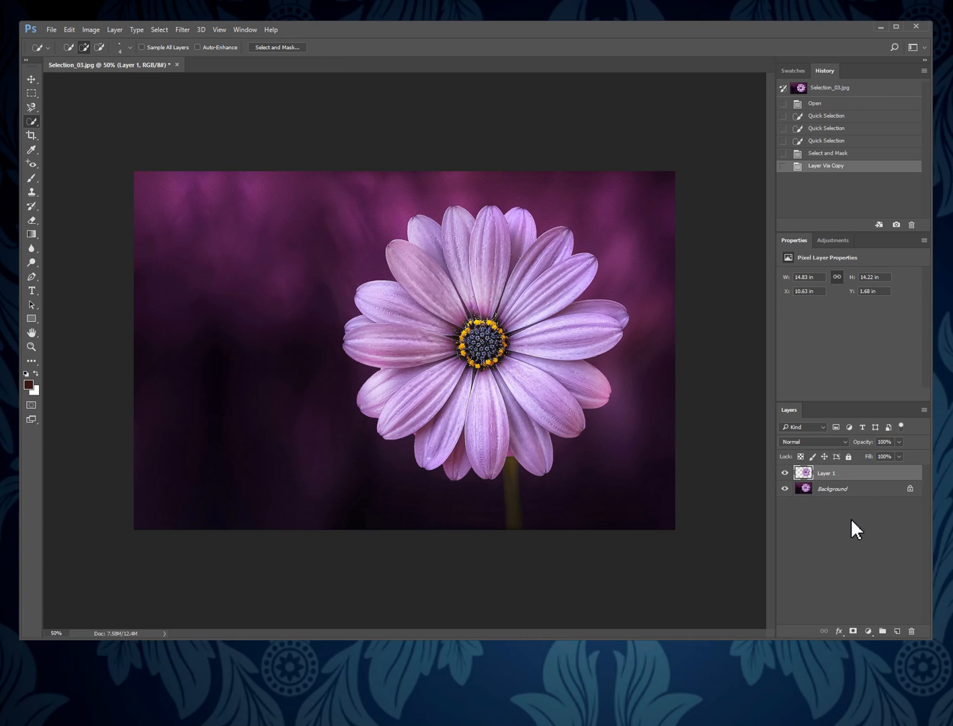
Paste the room image directly above the Background layer and delete the original Background layer.
{"action": "left_click", "coordinate": [841, 493]}
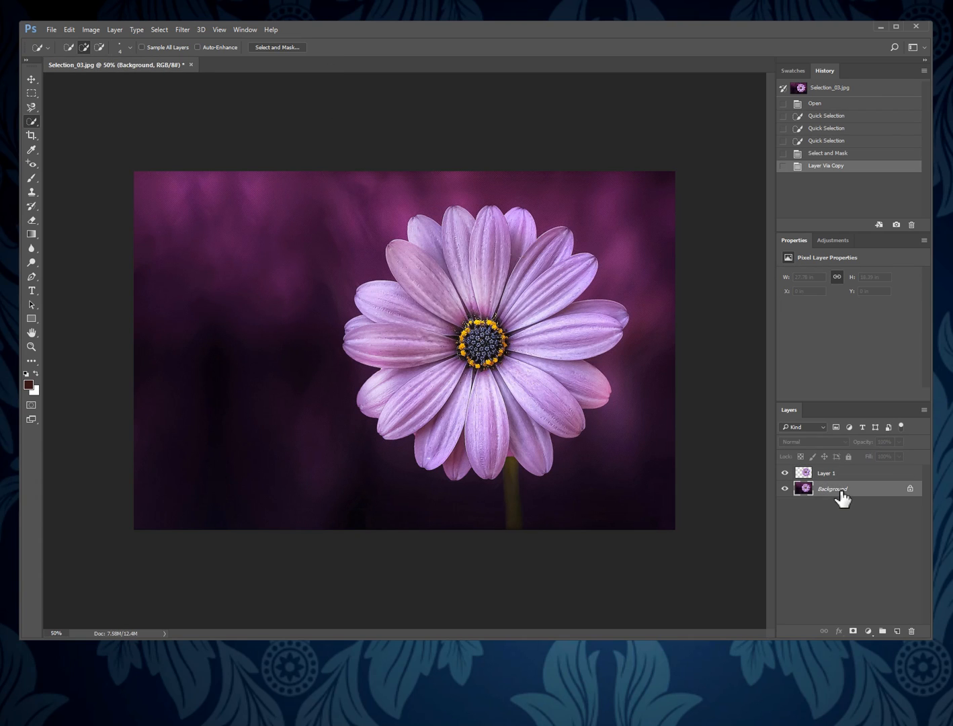
{"action": "left_click", "coordinate": [66, 31]}
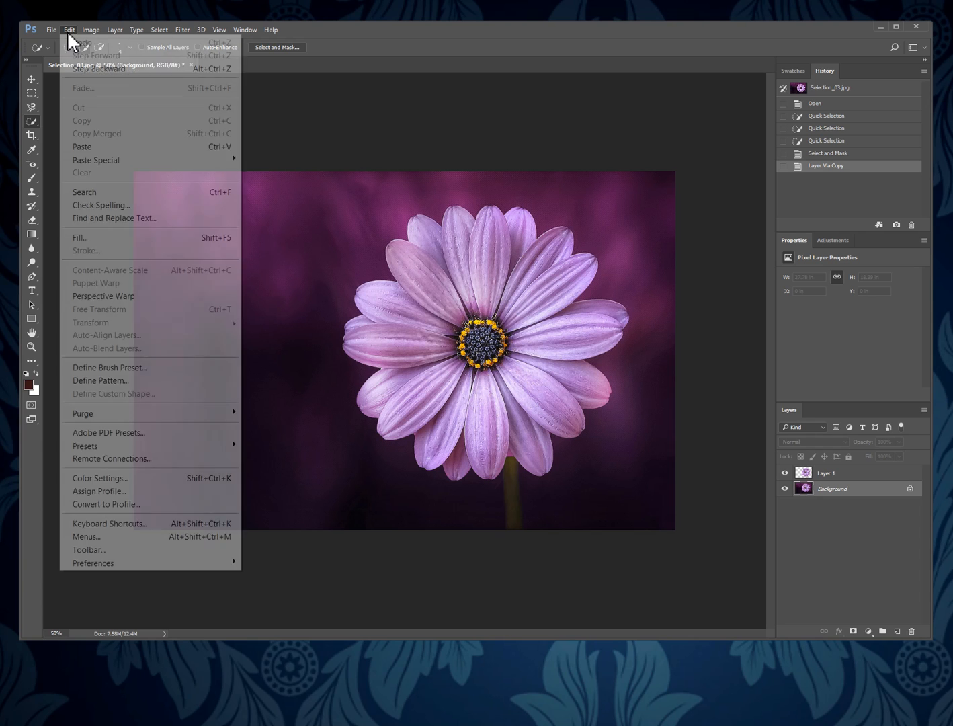
{"action": "left_click", "coordinate": [114, 148]}
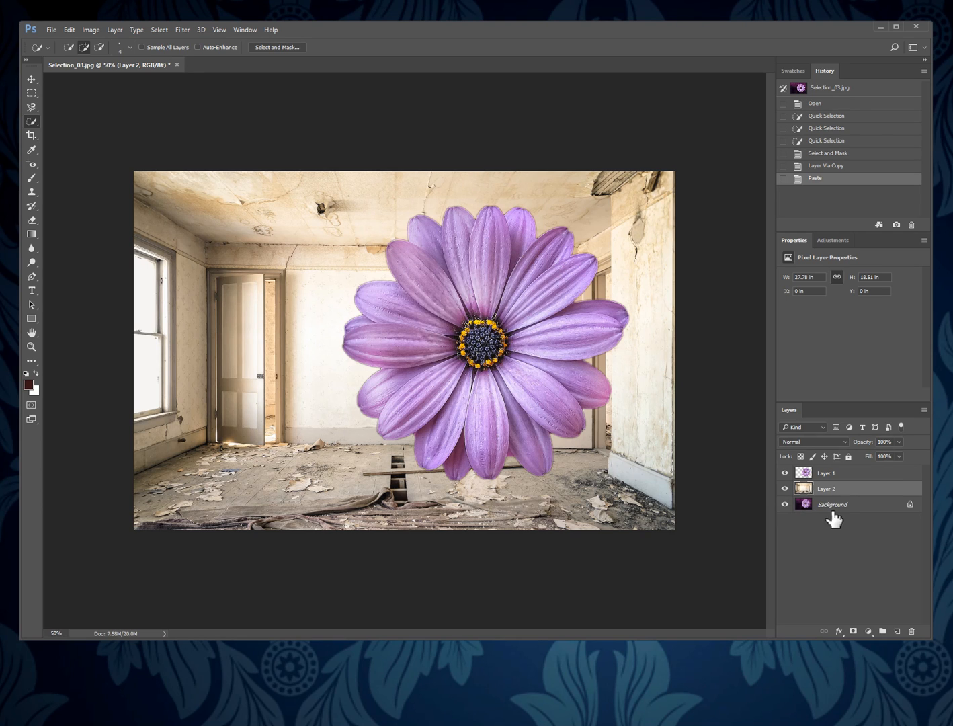
{"action": "left_click_drag", "start_coordinate": [844, 508], "coordinate": [911, 631]}
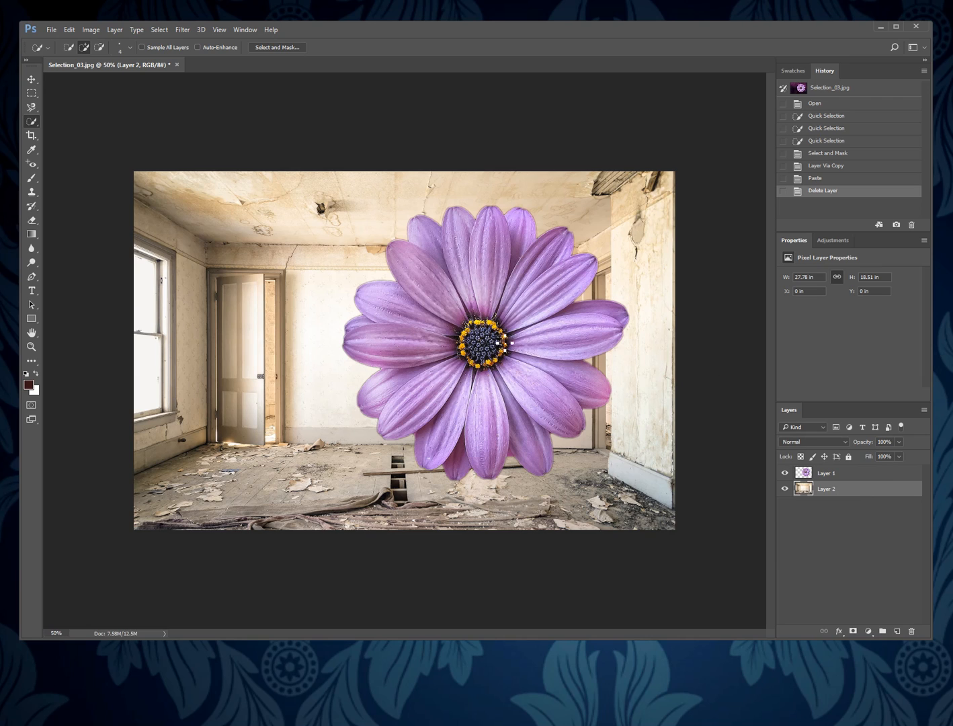
Move the flower layer towards the middle of the room, to about X 7.04 in and Y 2.08 in.
{"action": "left_click", "coordinate": [837, 473]}
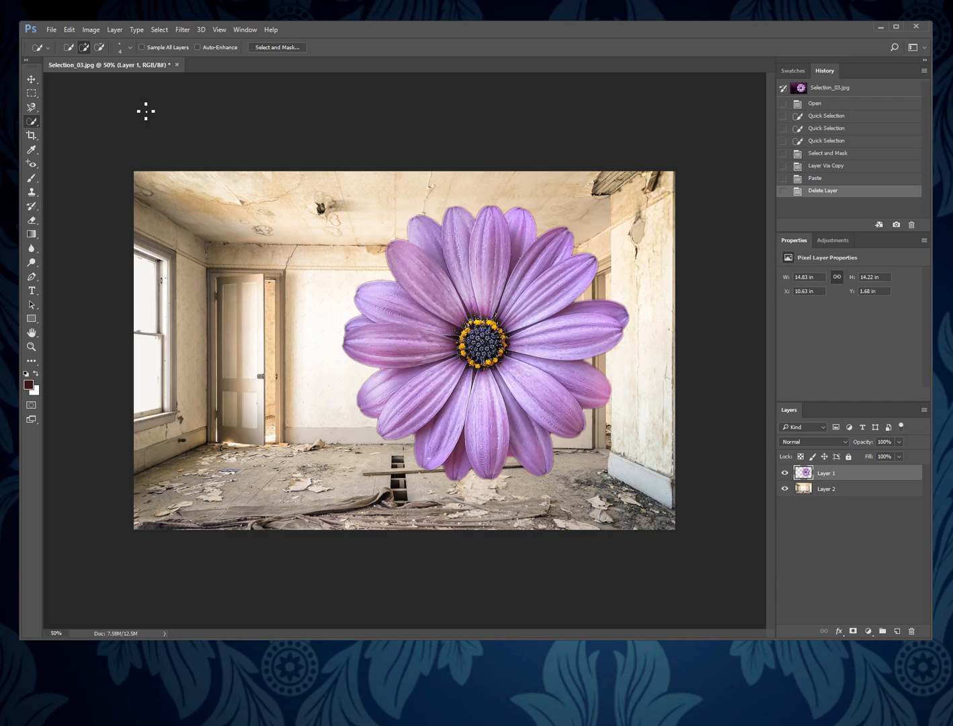
{"action": "left_click", "coordinate": [32, 80]}
{"action": "left_click_drag", "start_coordinate": [508, 340], "coordinate": [442, 351]}
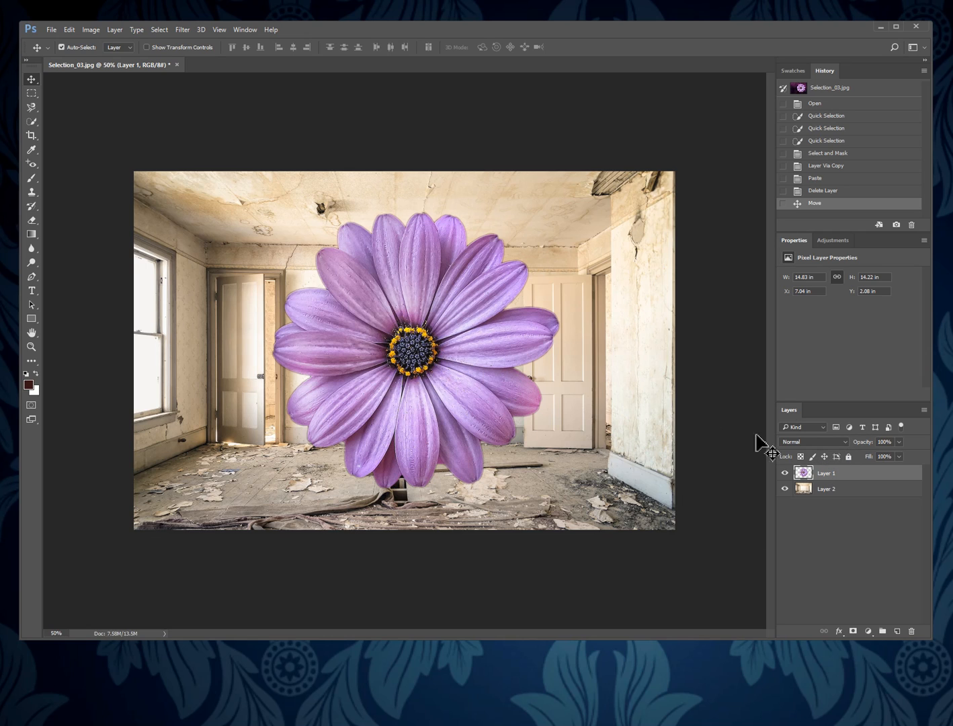
Try the Multiply, Darken and Color Burn blending modes on the flower layer and restore Normal.
{"action": "left_click", "coordinate": [845, 442]}
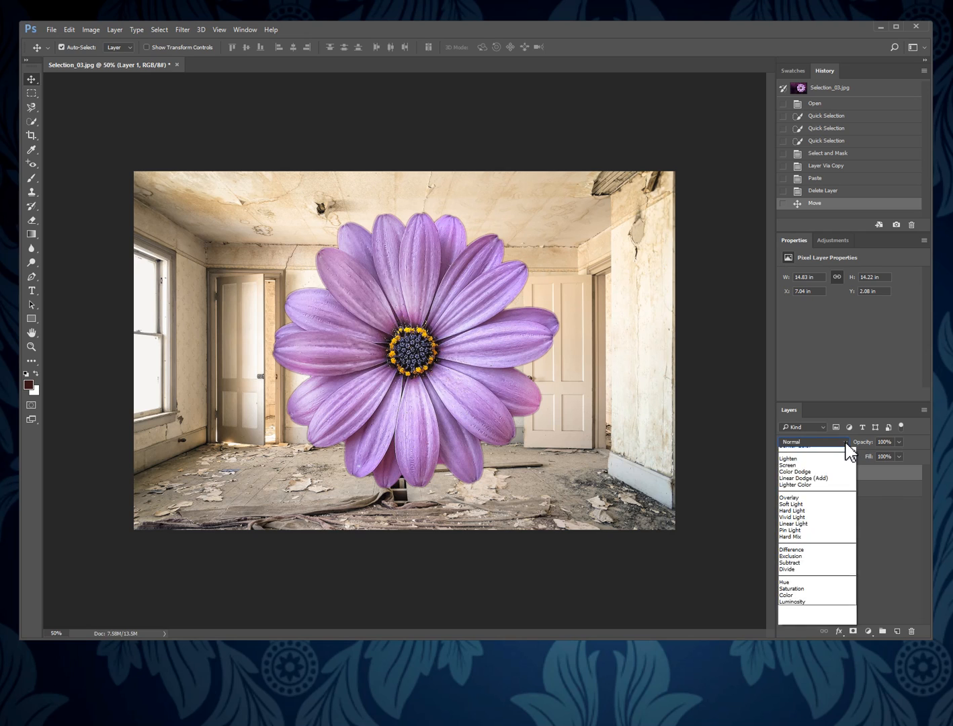
{"action": "left_click", "coordinate": [842, 477]}
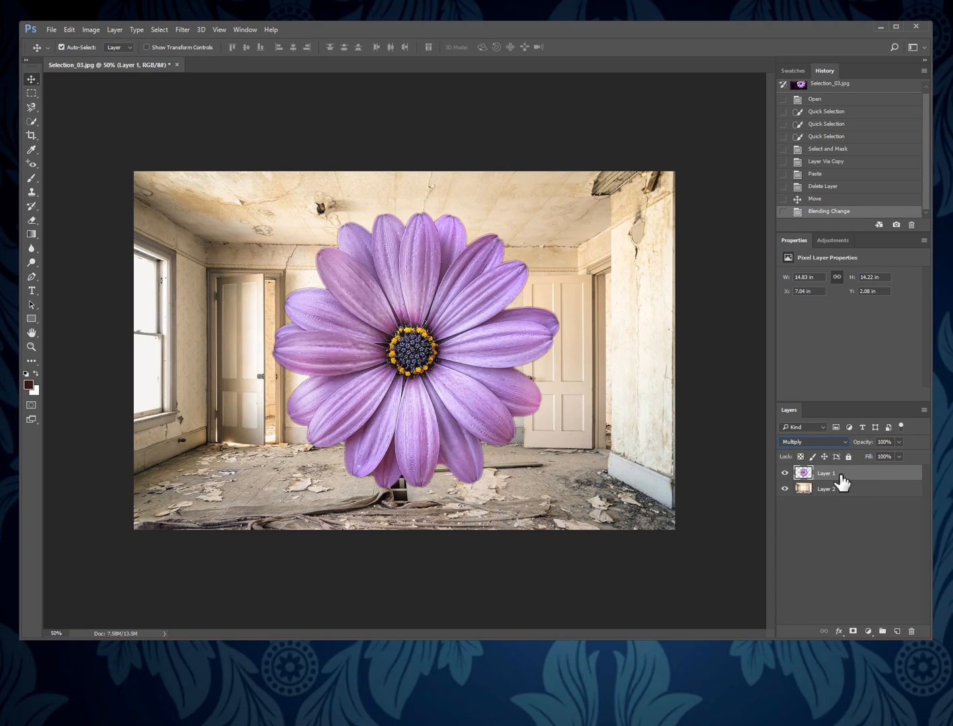
{"action": "left_click", "coordinate": [845, 443]}
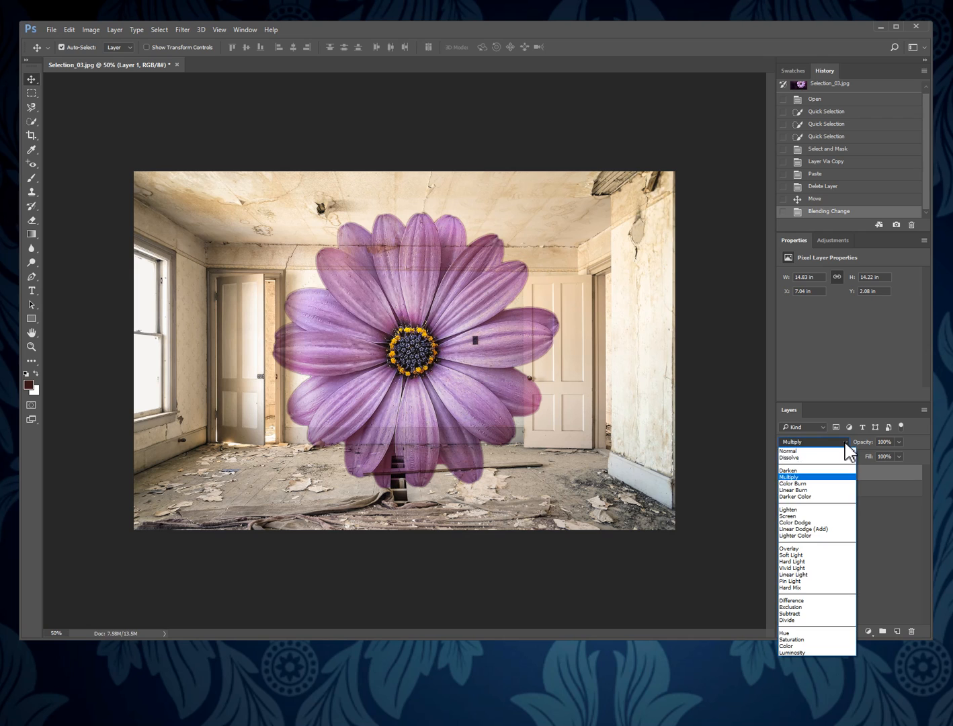
{"action": "left_click", "coordinate": [839, 471]}
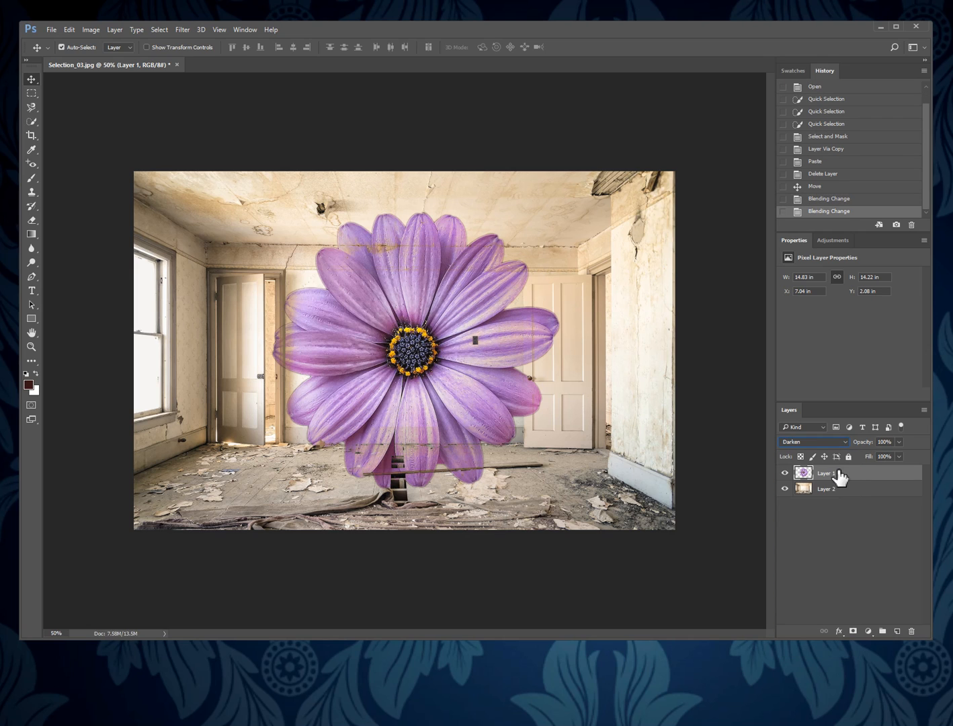
{"action": "left_click", "coordinate": [845, 441]}
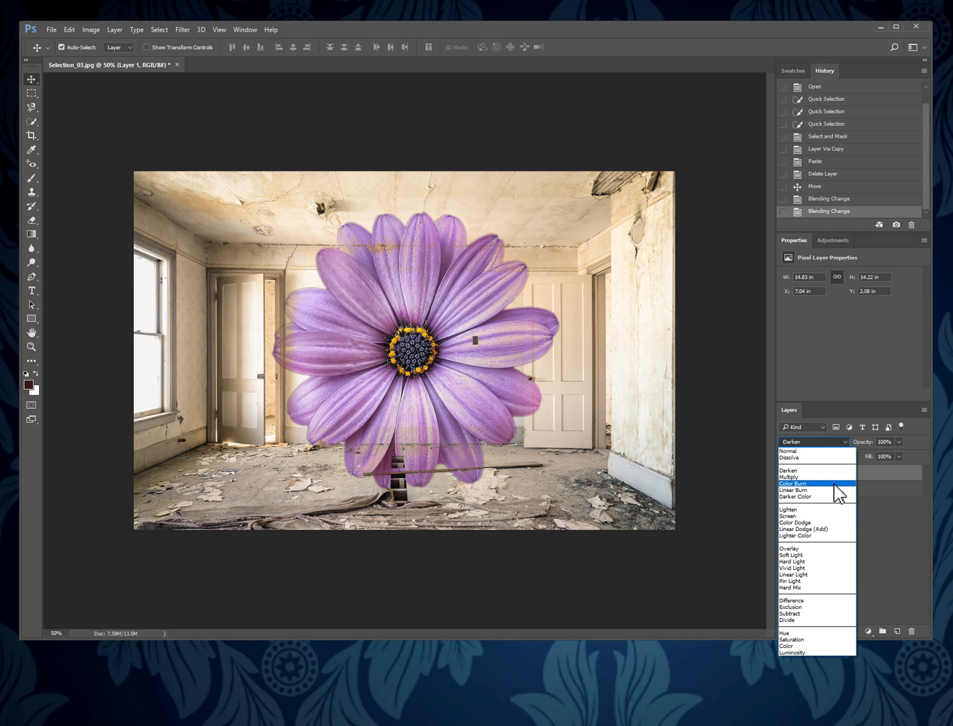
{"action": "left_click", "coordinate": [837, 484]}
{"action": "left_click", "coordinate": [846, 442]}
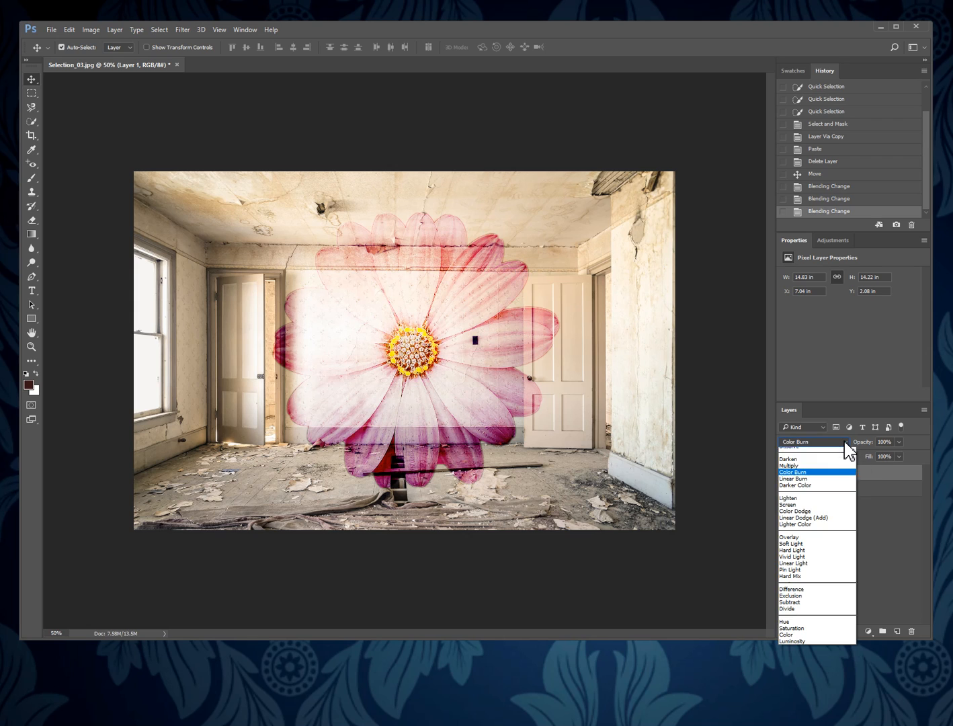
{"action": "left_click", "coordinate": [828, 456]}
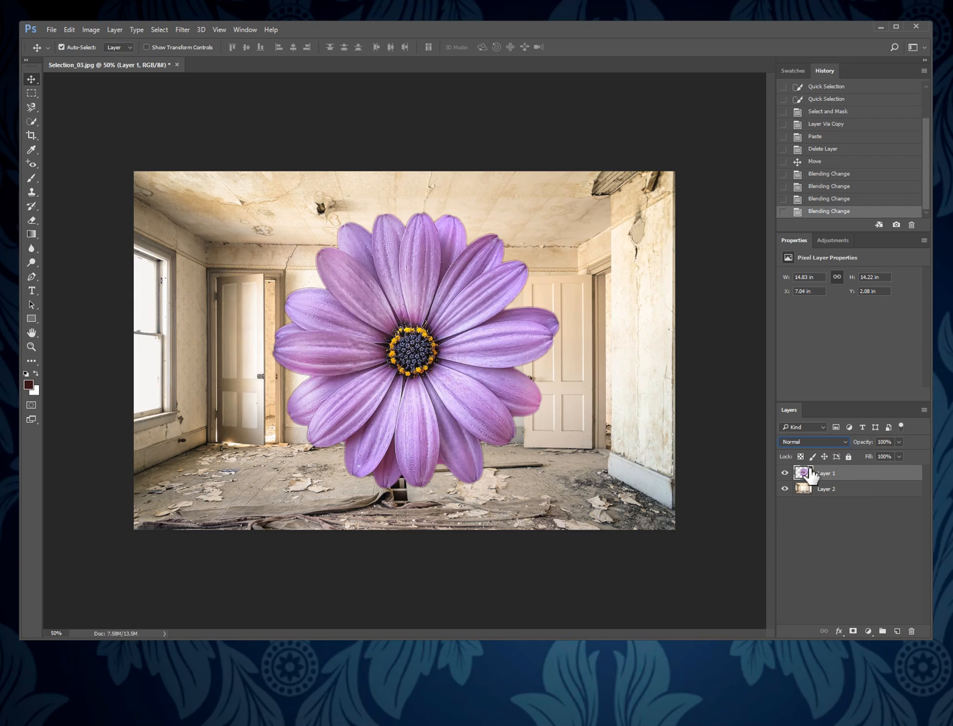
Apply a Gaussian Blur with a radius of 98.5 pixels to the room layer, Layer 2.
{"action": "left_click", "coordinate": [827, 494]}
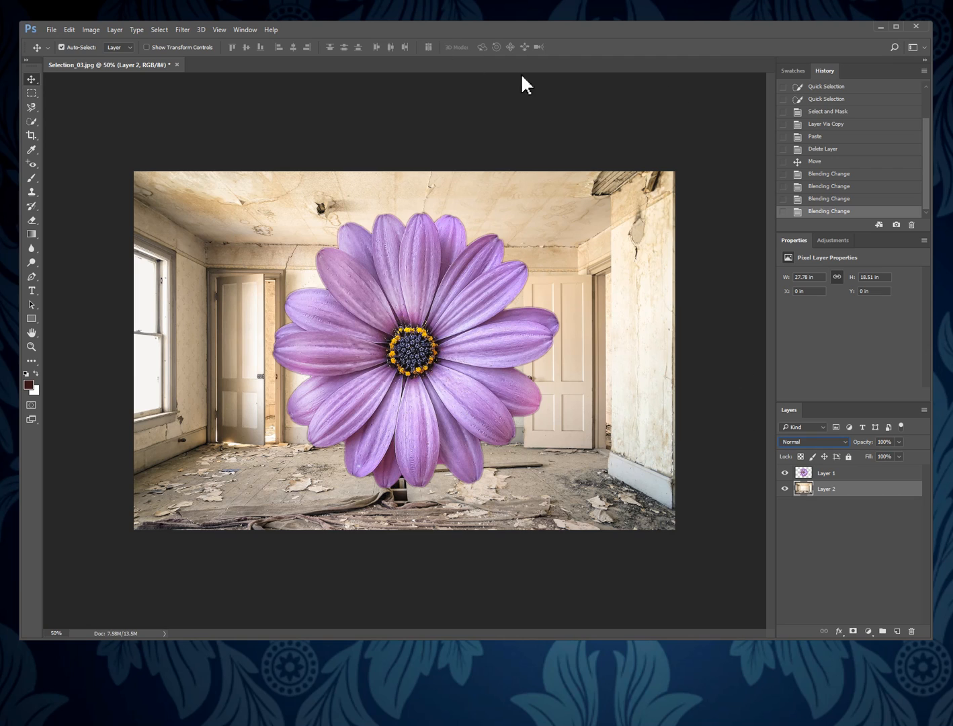
{"action": "left_click", "coordinate": [185, 29]}
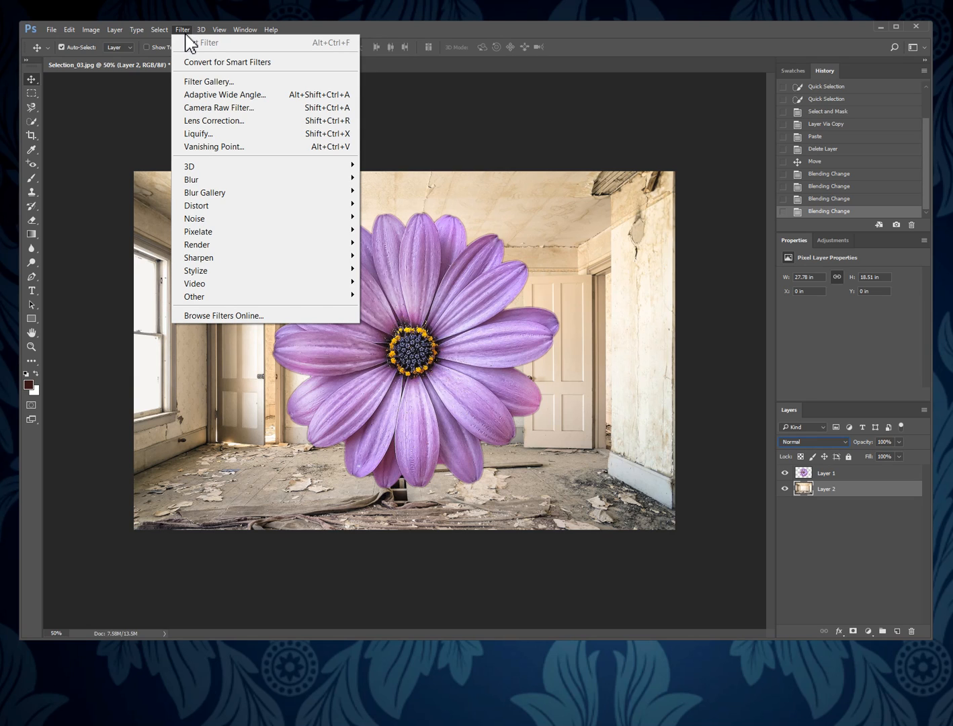
{"action": "mouse_move", "coordinate": [186, 179]}
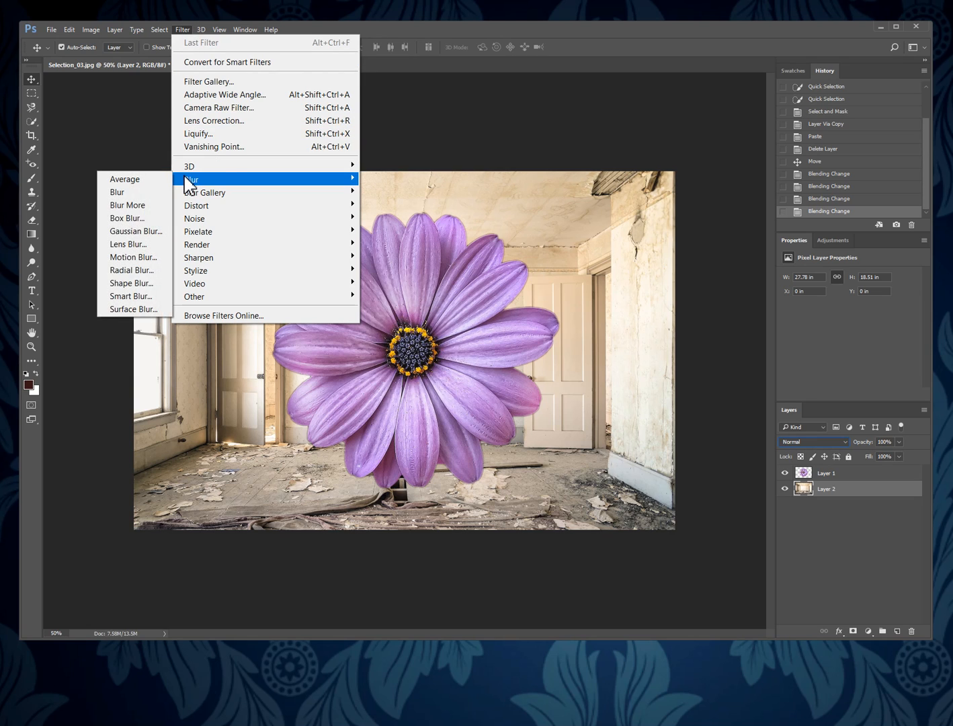
{"action": "left_click", "coordinate": [141, 232]}
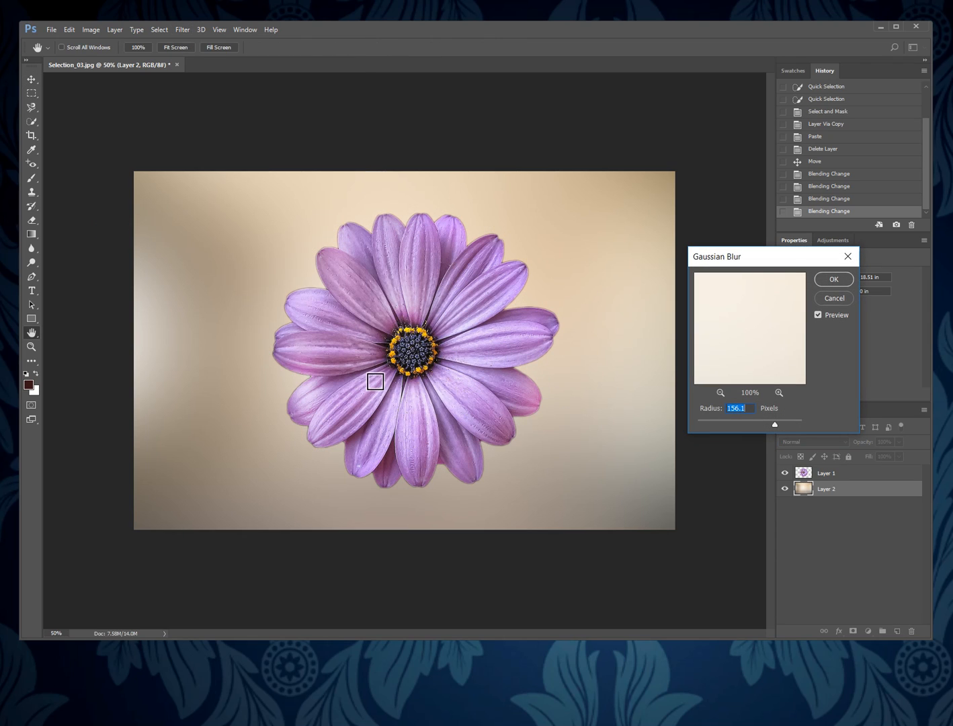
{"action": "left_click_drag", "start_coordinate": [775, 424], "coordinate": [748, 426]}
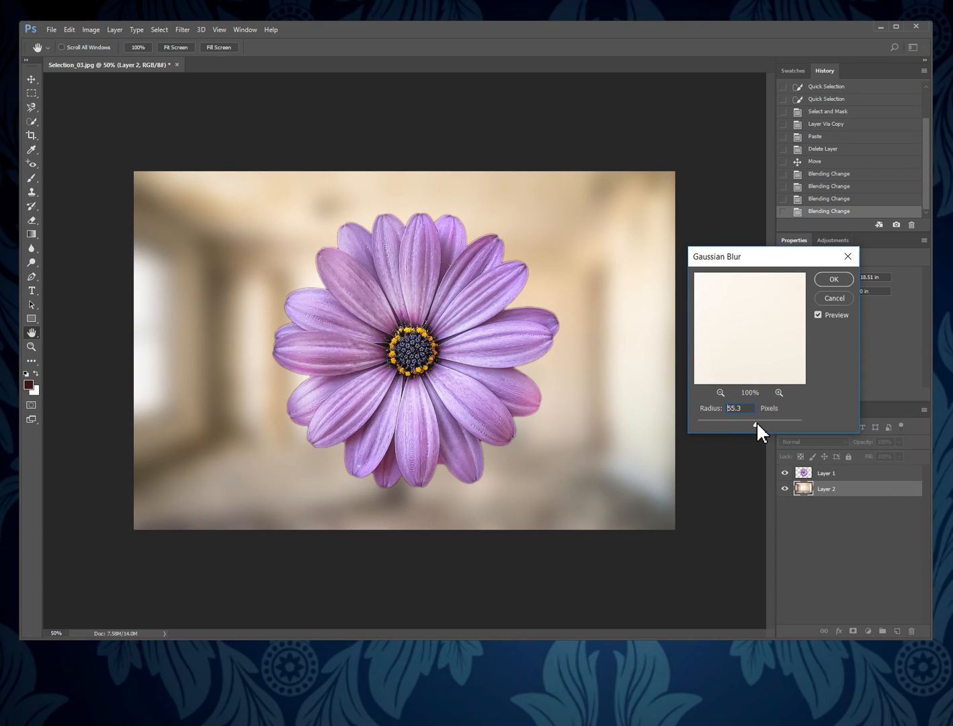
{"action": "left_click_drag", "start_coordinate": [756, 421], "coordinate": [756, 423]}
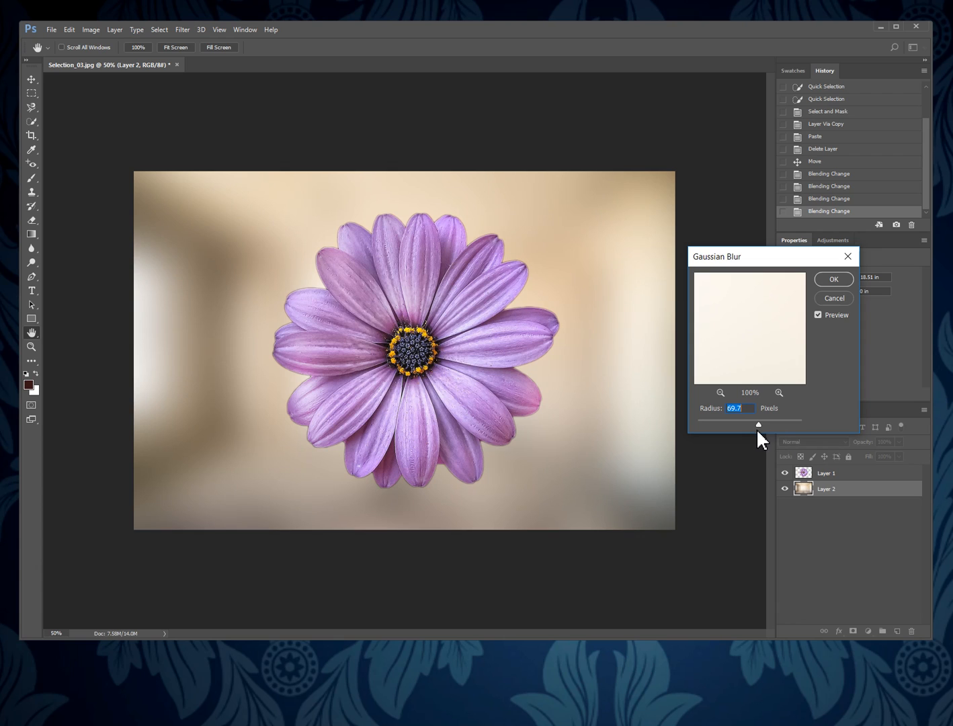
{"action": "left_click_drag", "start_coordinate": [759, 422], "coordinate": [762, 423]}
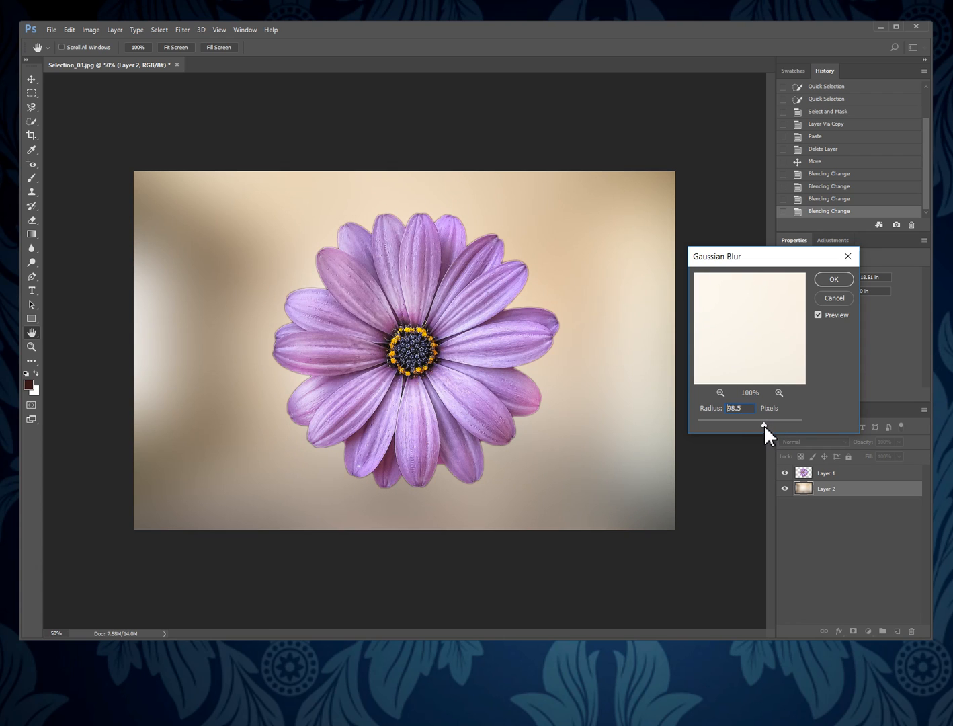
{"action": "left_click", "coordinate": [835, 280]}
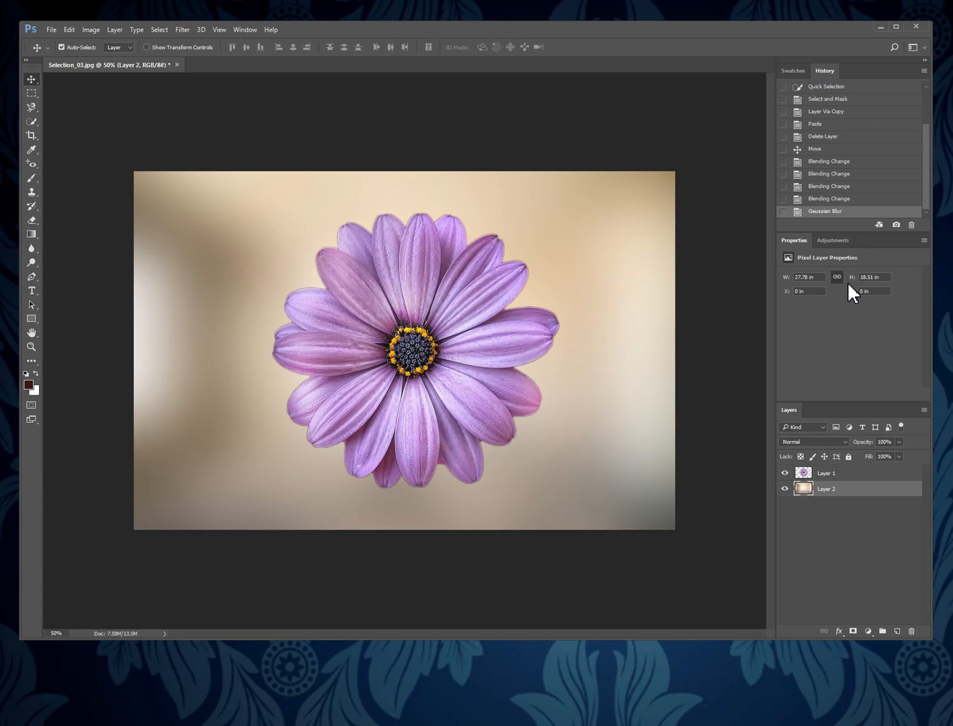
Try an Outer Glow on the flower layer with colour fbf3f3, 63% spread, 62 px size and 10% opacity, and discard it.
{"action": "left_click", "coordinate": [841, 475]}
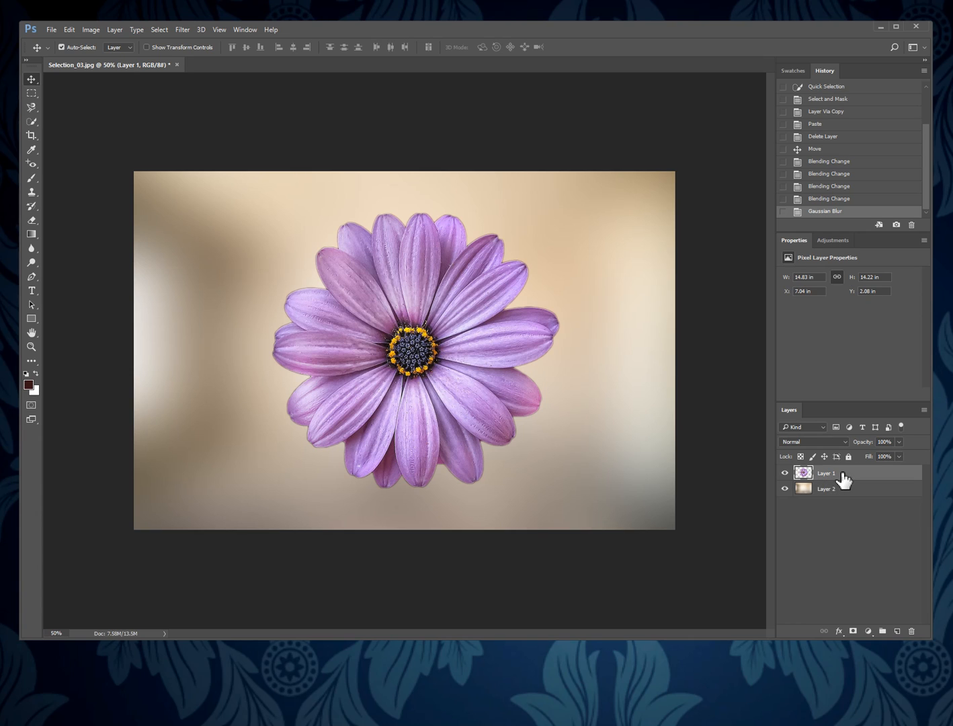
{"action": "left_click", "coordinate": [839, 631]}
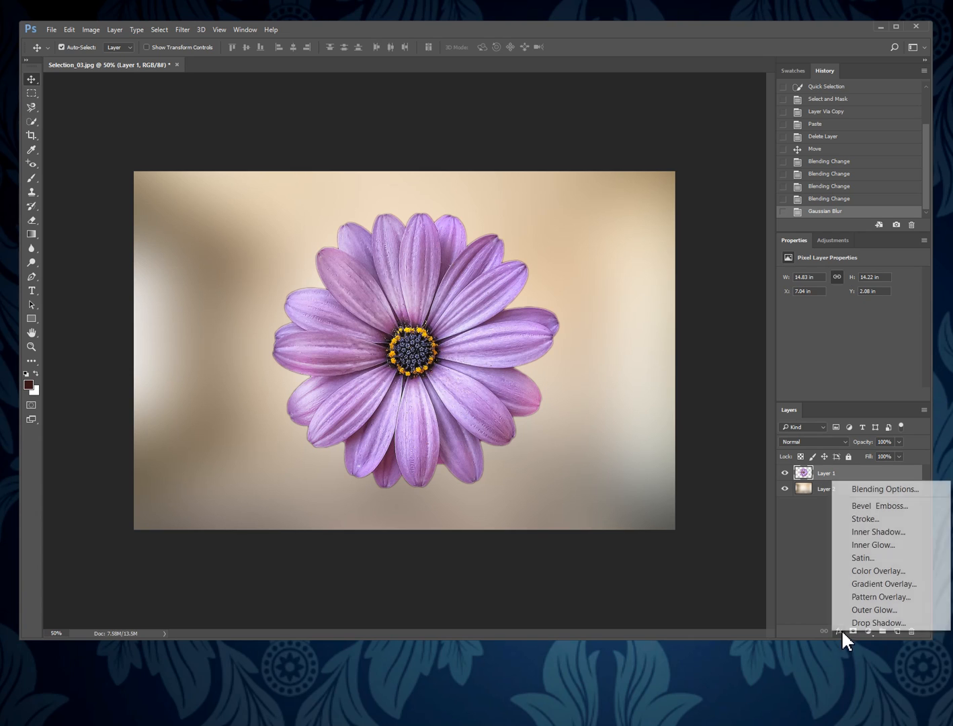
{"action": "left_click", "coordinate": [889, 610]}
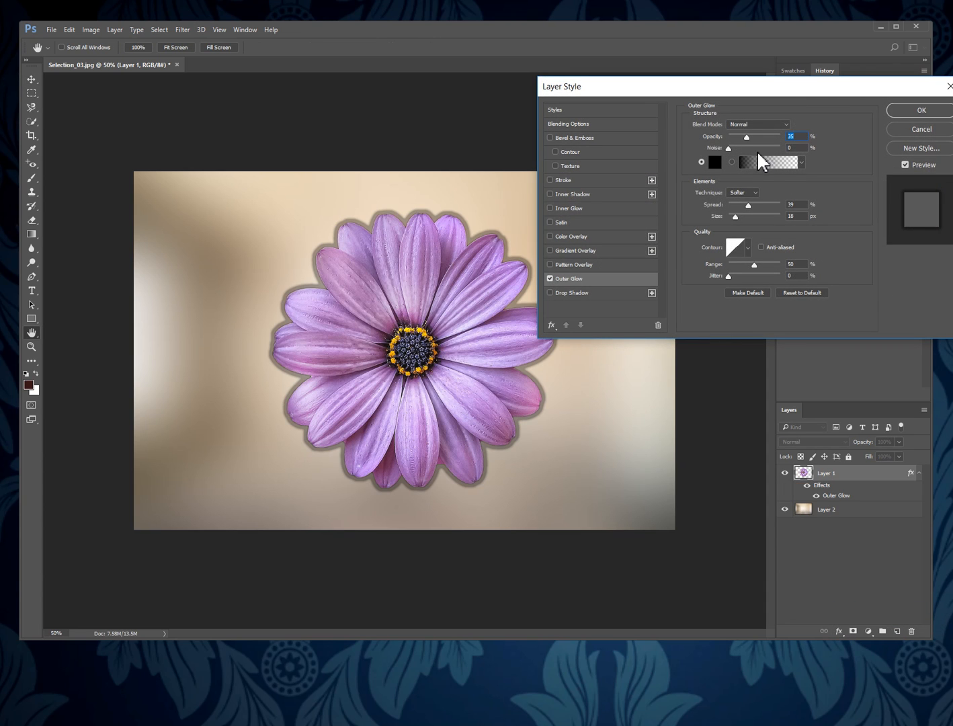
{"action": "left_click", "coordinate": [719, 167]}
{"action": "left_click", "coordinate": [554, 215]}
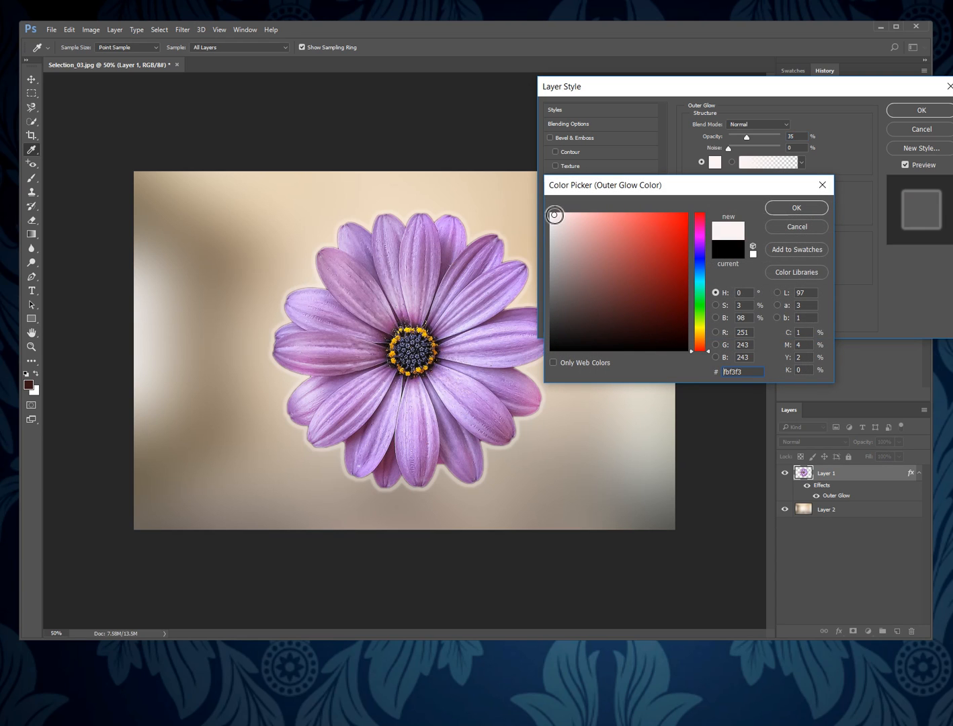
{"action": "left_click", "coordinate": [796, 205]}
{"action": "left_click_drag", "start_coordinate": [739, 216], "coordinate": [761, 206]}
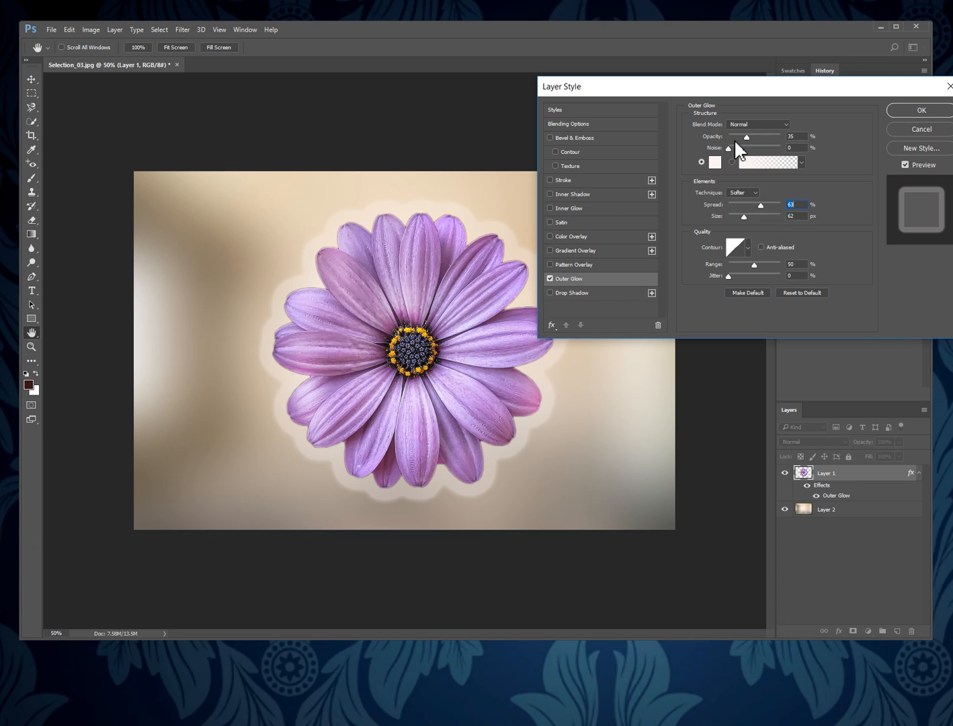
{"action": "left_click_drag", "start_coordinate": [746, 134], "coordinate": [734, 134]}
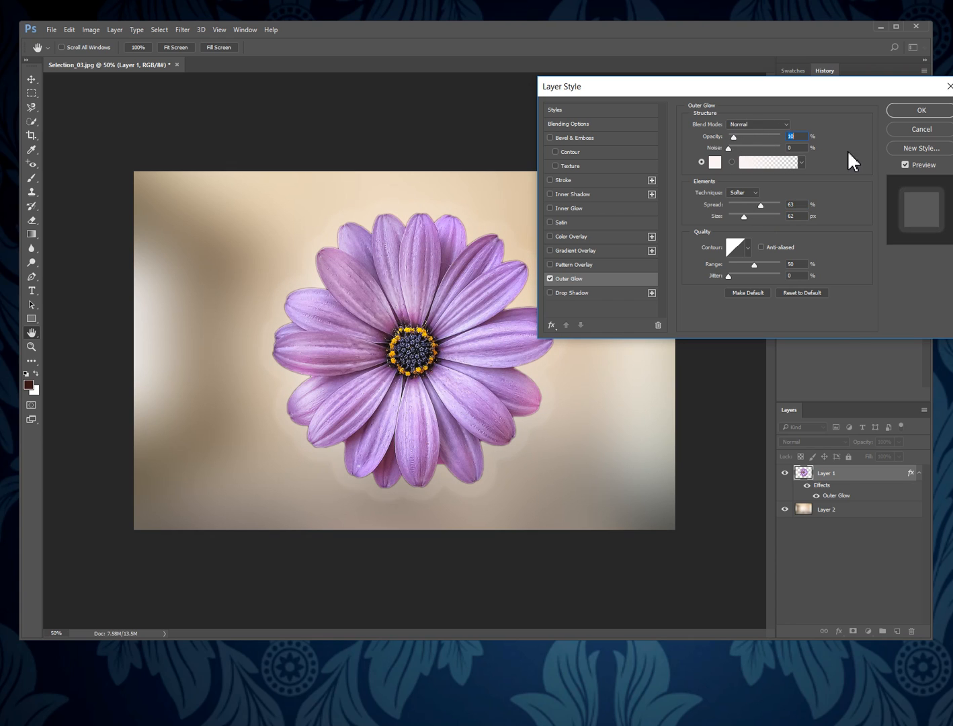
{"action": "left_click", "coordinate": [926, 130]}
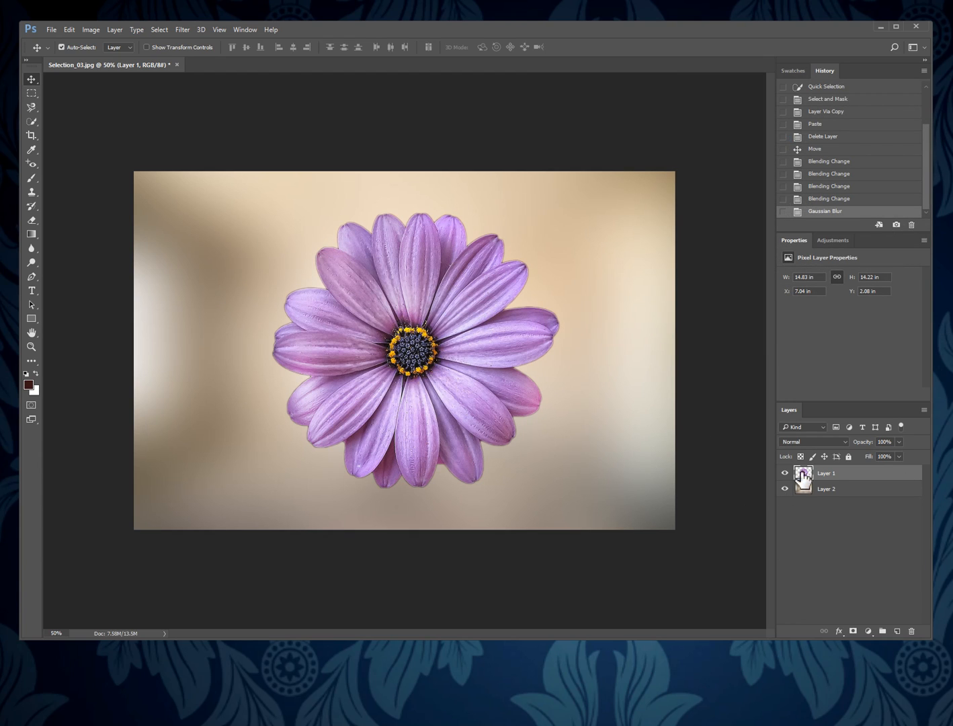
Toggle the blurred room layer's visibility off and on to compare, and select the flower layer.
{"action": "left_click", "coordinate": [832, 495]}
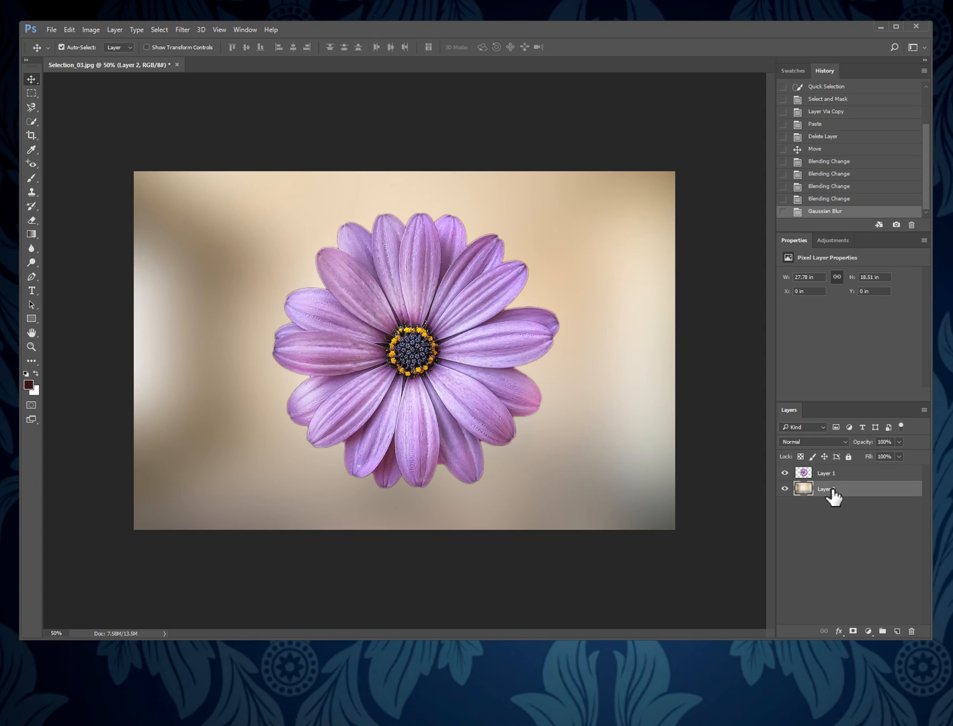
{"action": "left_click", "coordinate": [784, 489]}
{"action": "left_click", "coordinate": [784, 490]}
{"action": "left_click", "coordinate": [830, 473]}
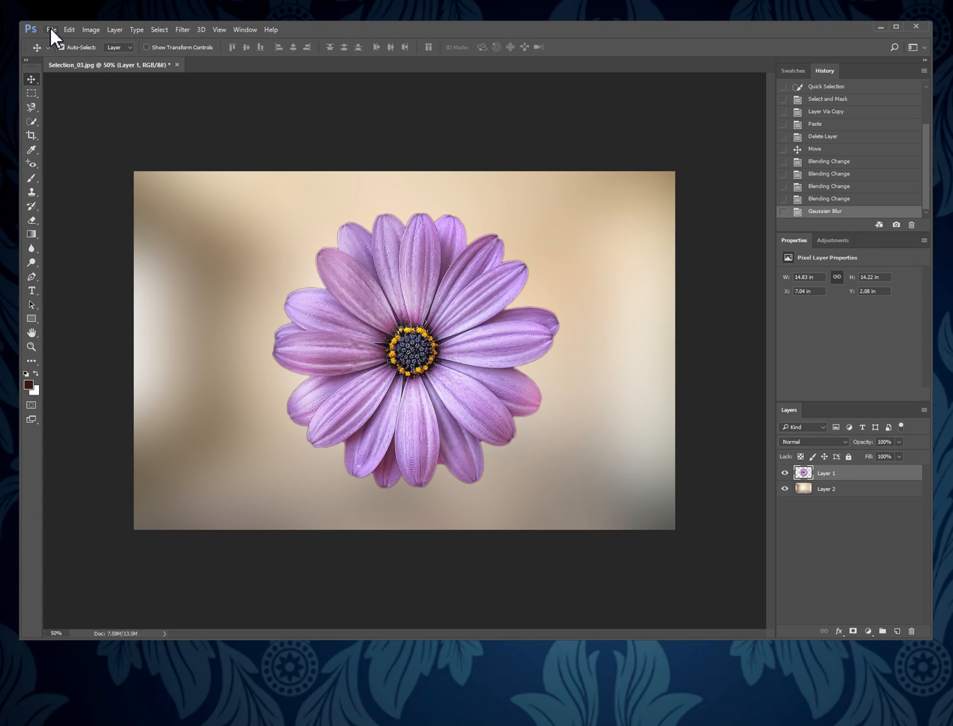
Resize the image to a width of 800 pixels.
{"action": "left_click", "coordinate": [92, 30]}
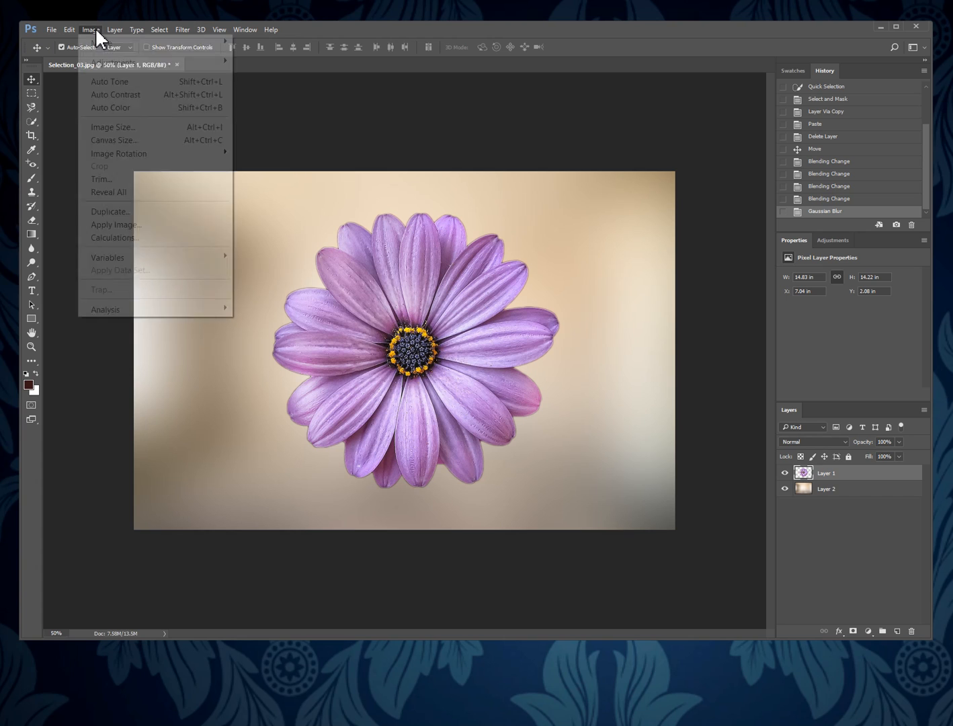
{"action": "left_click", "coordinate": [144, 132]}
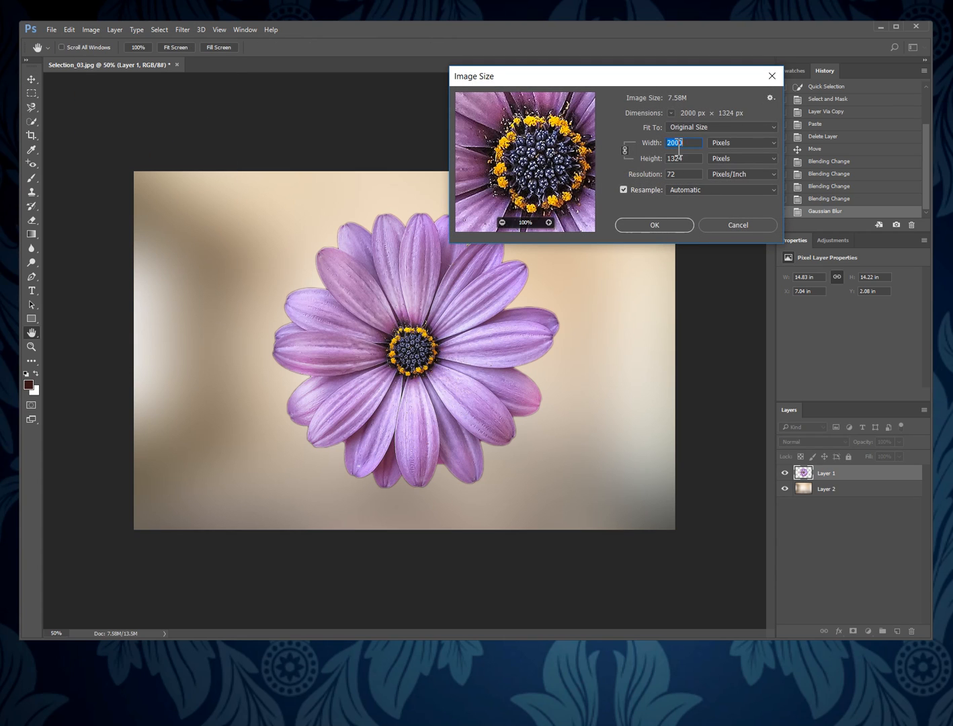
{"action": "type", "text": "800"}
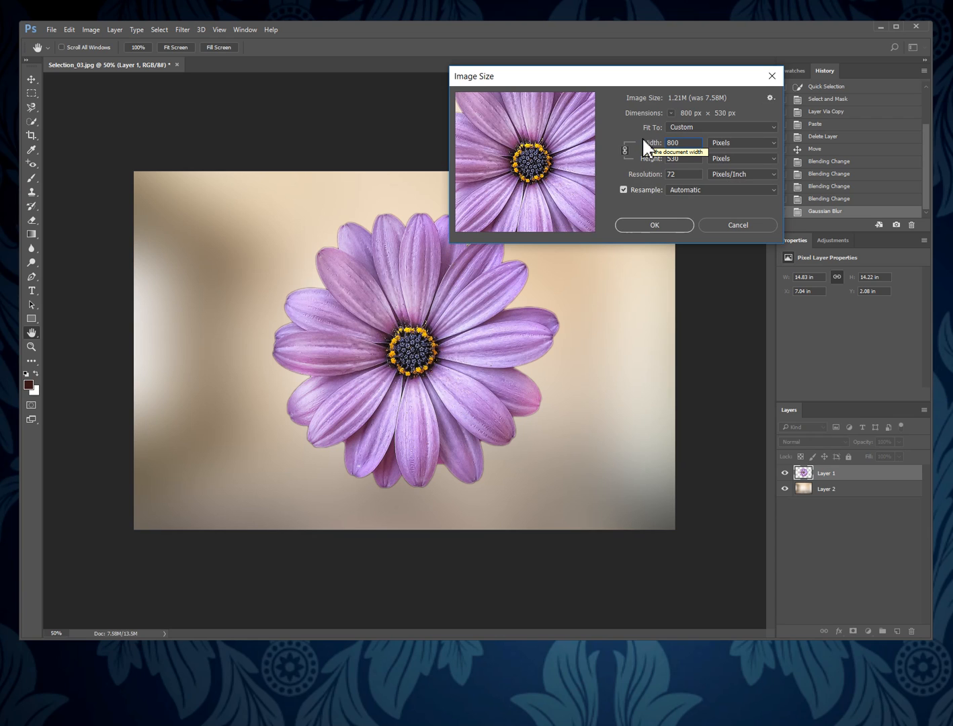
{"action": "key", "text": "Return"}
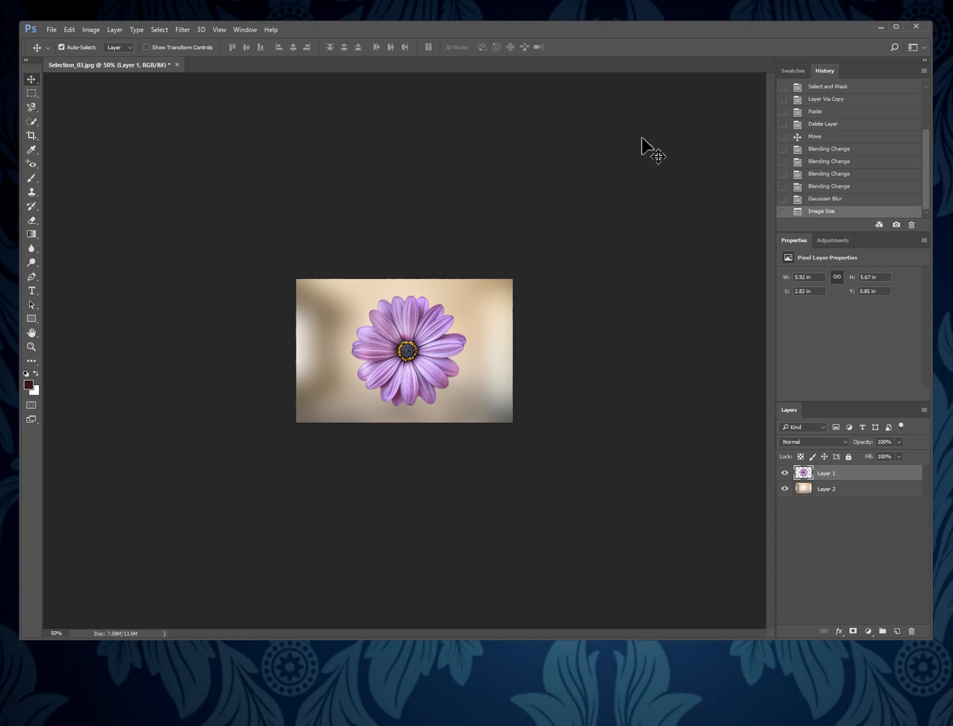
Save the document as a layered Photoshop file, adding the author's full name and an underscore before Selection_03 in the file name.
{"action": "left_click", "coordinate": [51, 30]}
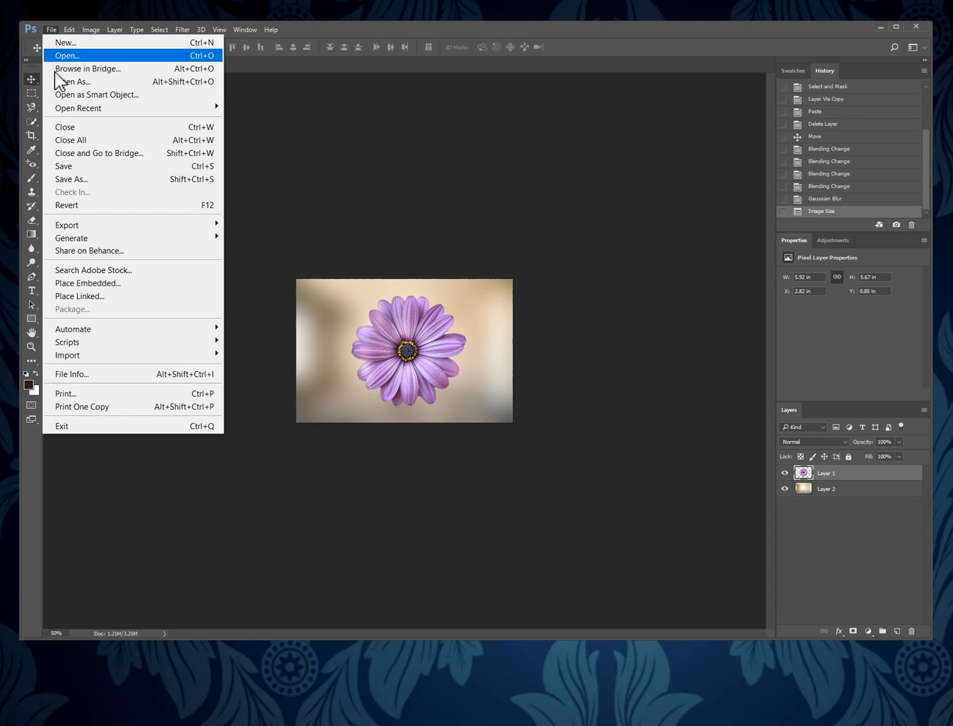
{"action": "left_click", "coordinate": [88, 180]}
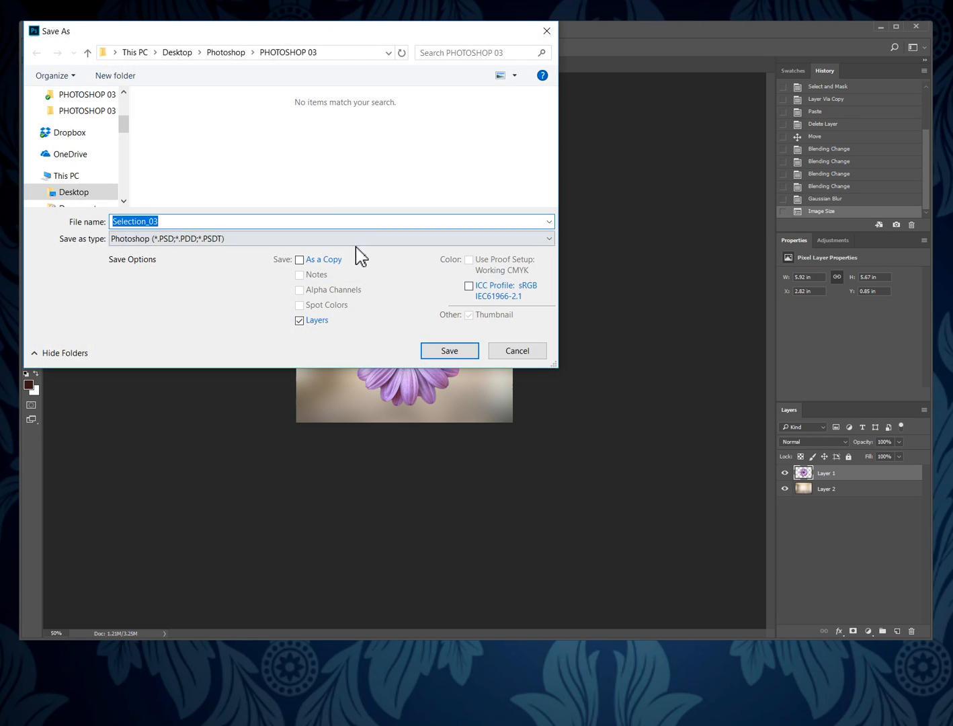
{"action": "left_click", "coordinate": [118, 222]}
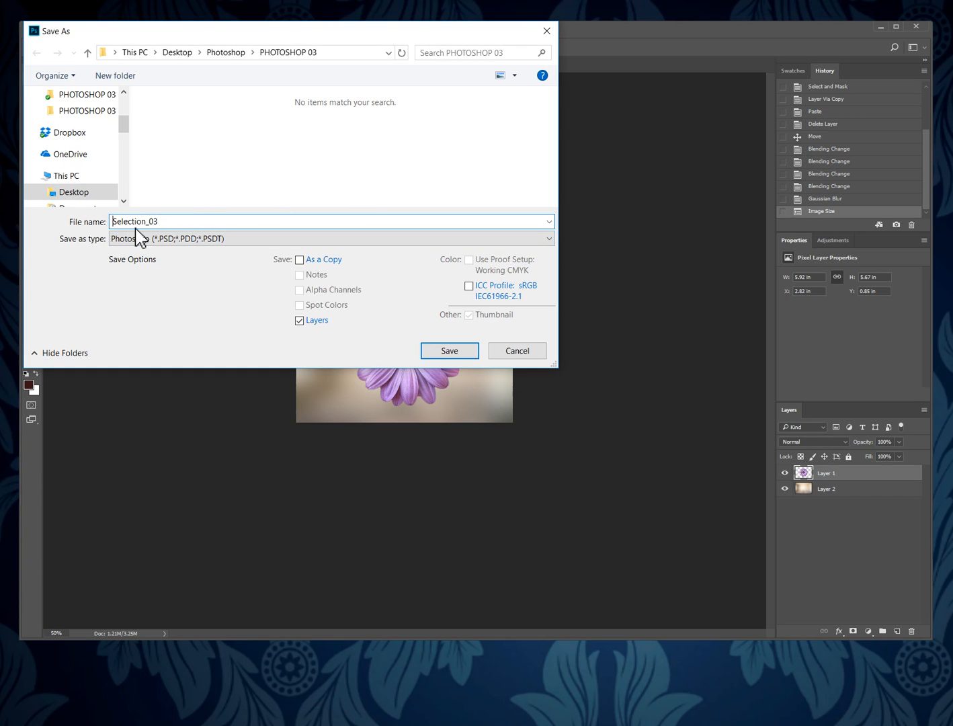
{"action": "type", "text": "Mik"}
{"action": "type", "text": "ebrown"}
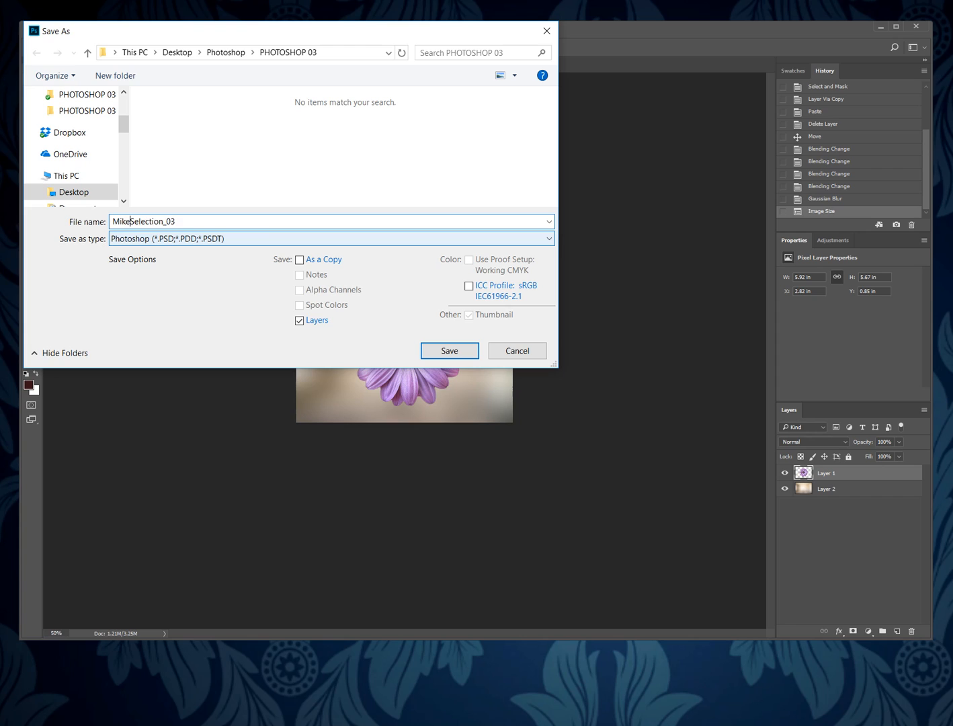
{"action": "type", "text": "_"}
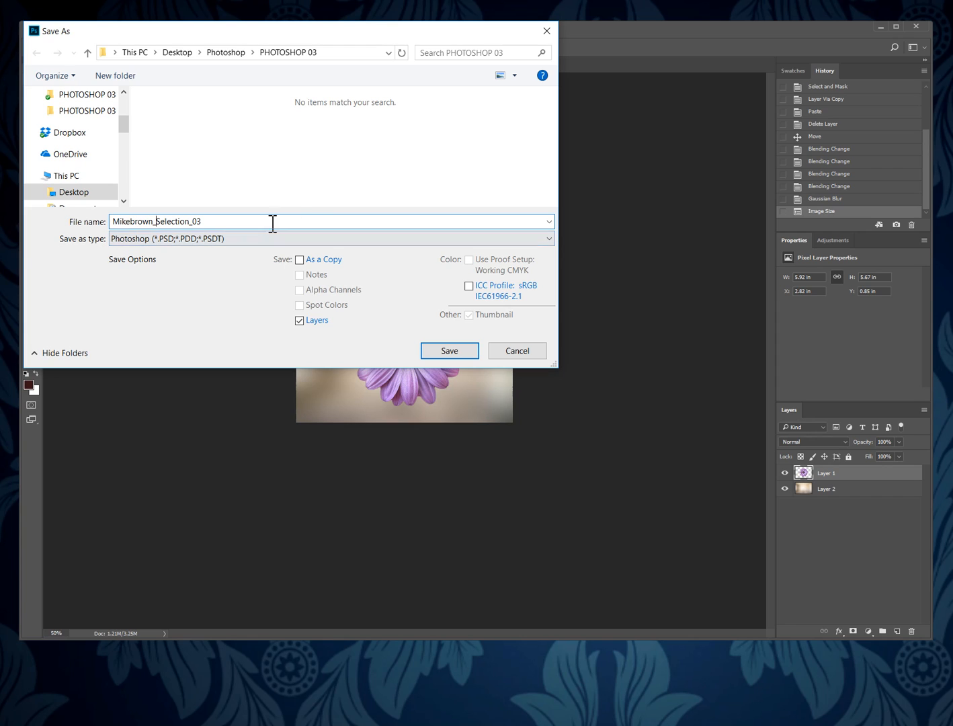
{"action": "left_click", "coordinate": [463, 358]}
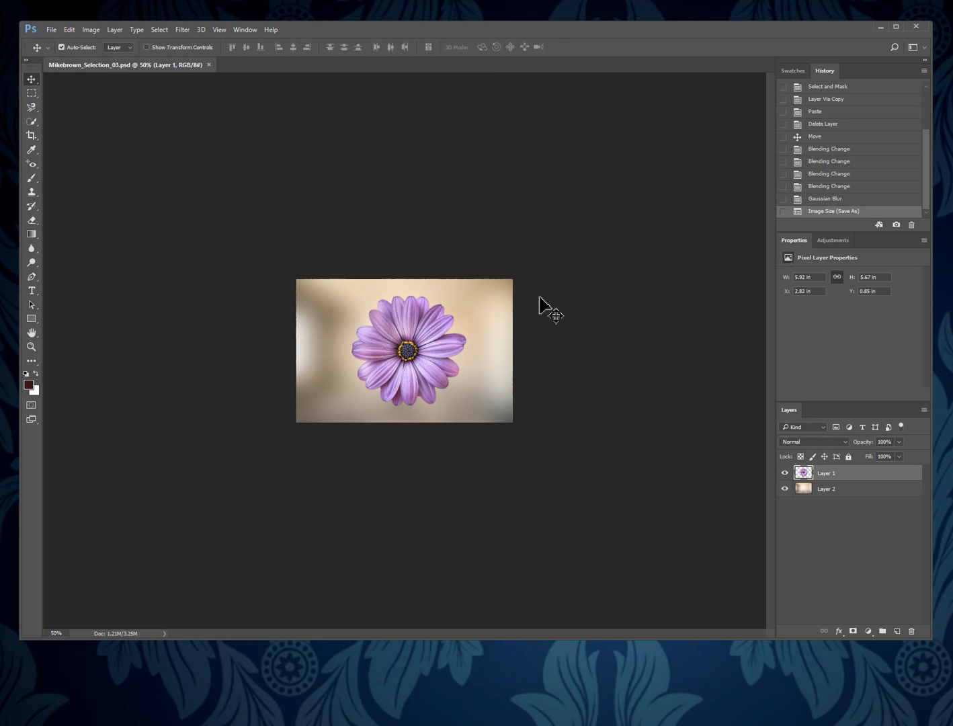